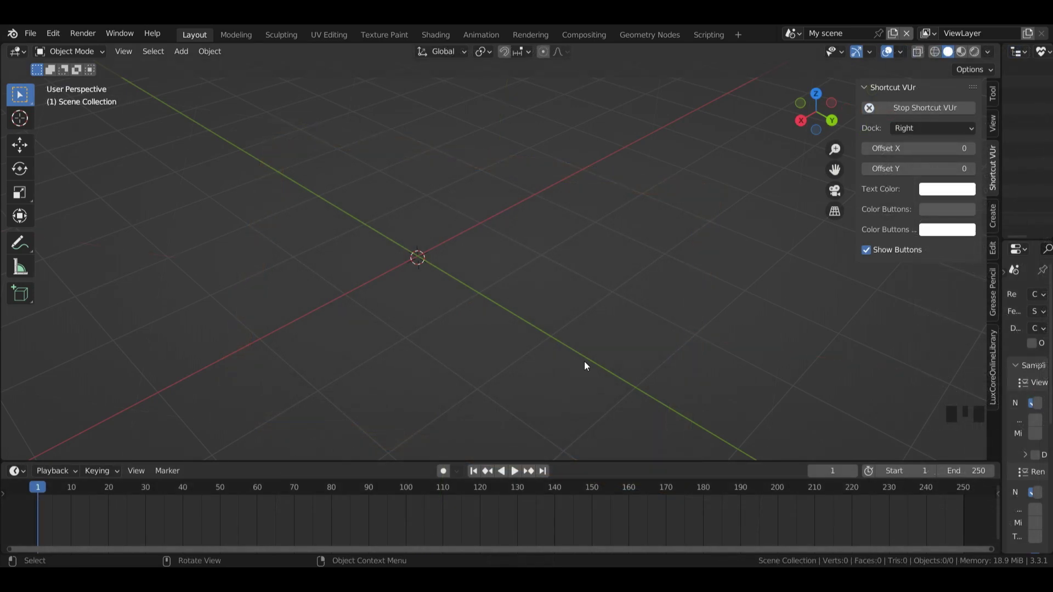
- Add a cube mesh and scale it by 0.05 along the Z axis to form a thin slab
key("shift+a")
mouse_move(561, 292)
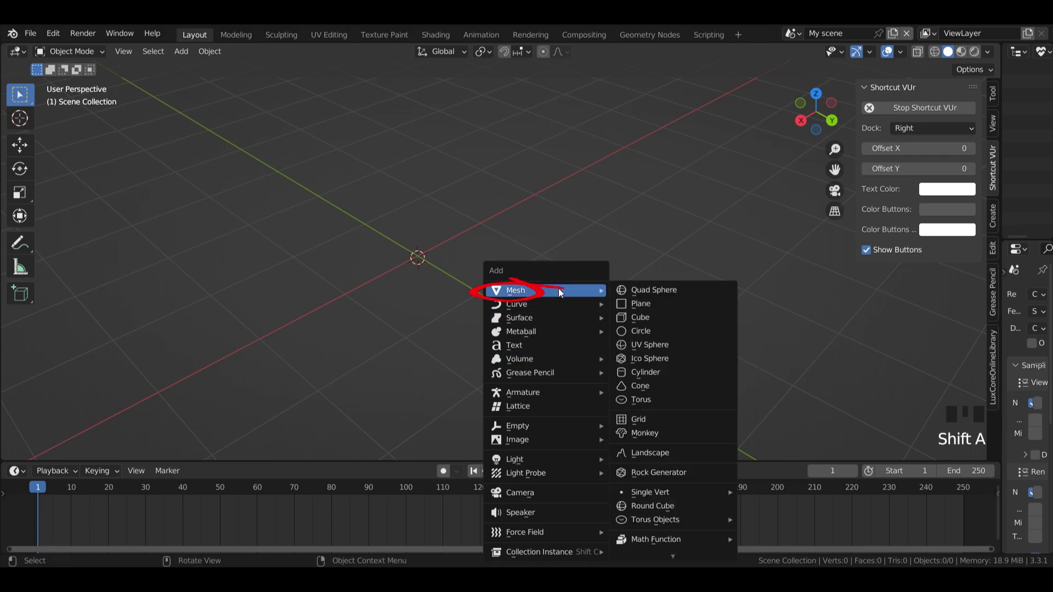
left_click(640, 317)
key("s")
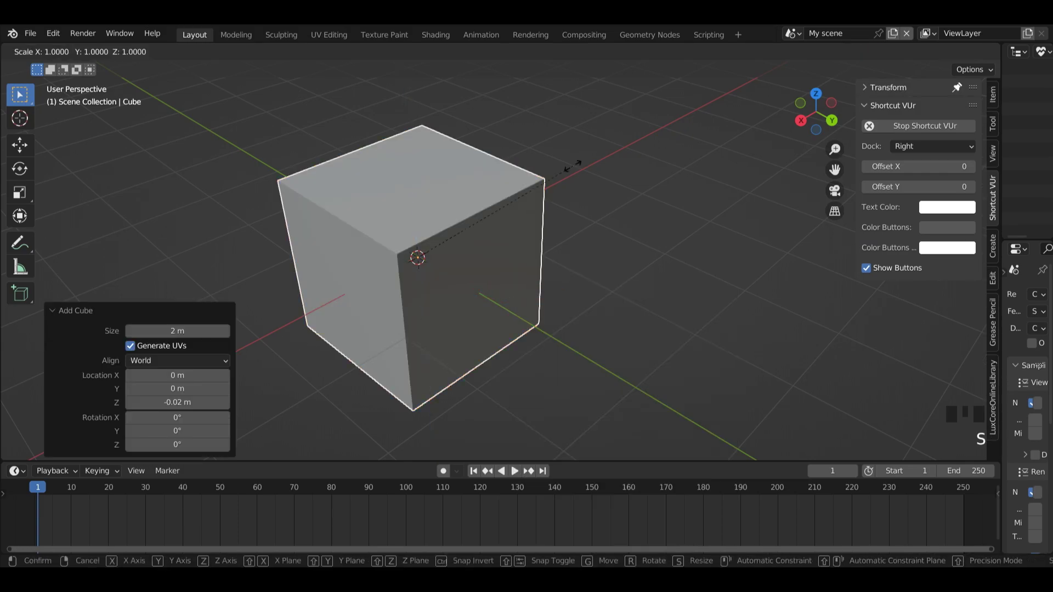
type("z0.05")
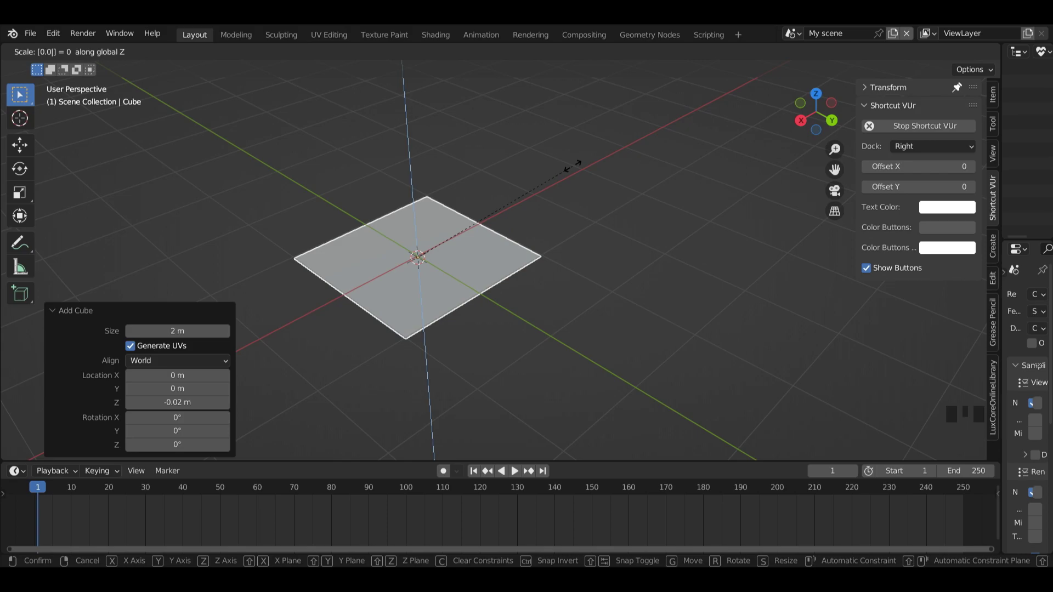
key("Return")
- Scale the slab by 1.5 along the X axis
key("s")
type("x")
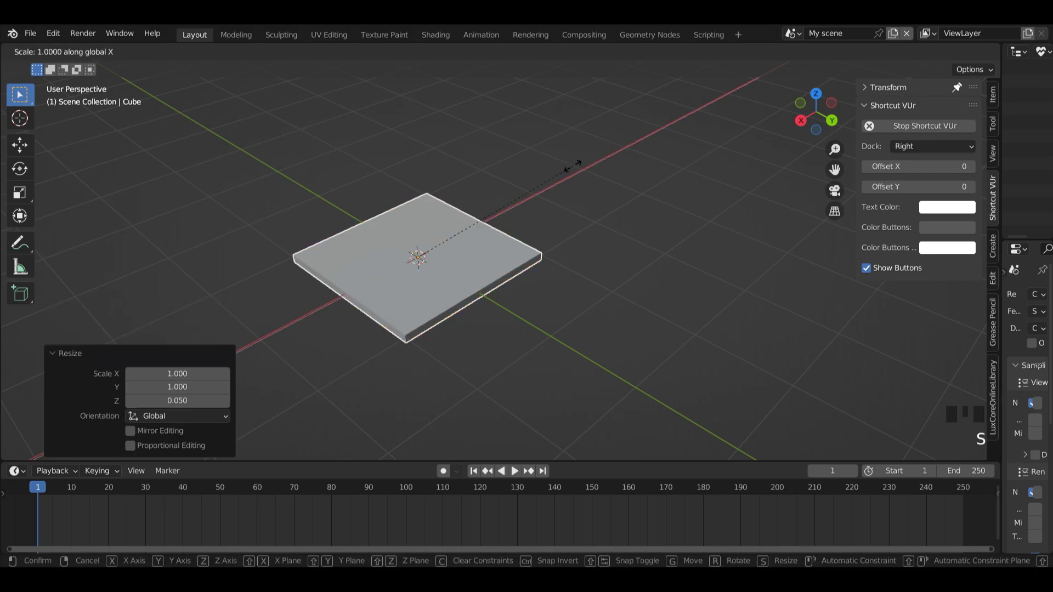
type("1")
type(".5")
key("Return")
- In Edit Mode, extrude the loop of four side faces outward by scaling about 1.149 with Z locked
middle_click_drag(573, 166, 567, 262)
key("Tab")
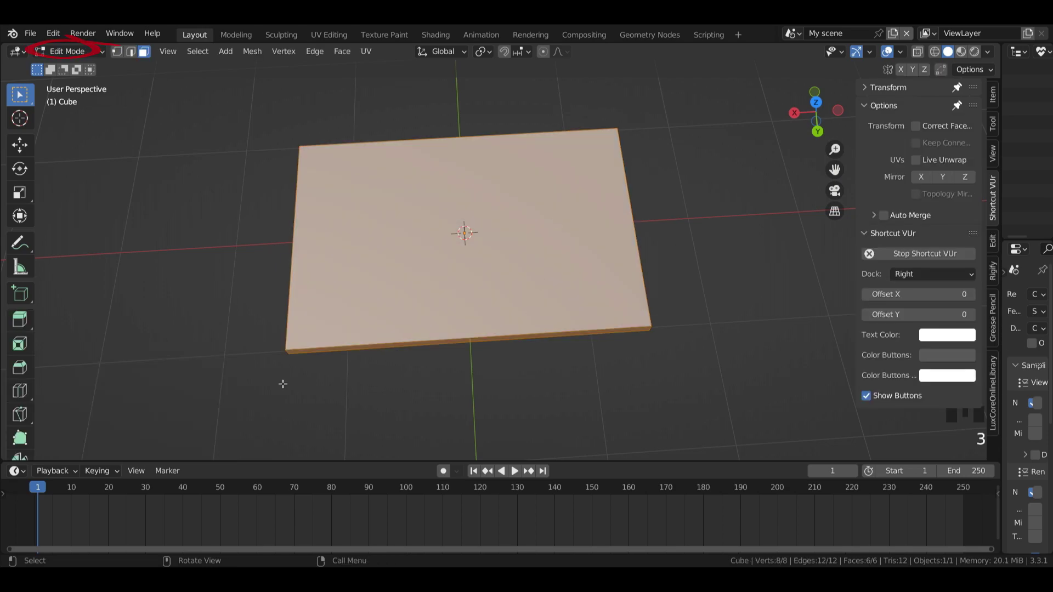
left_click(285, 353, "alt")
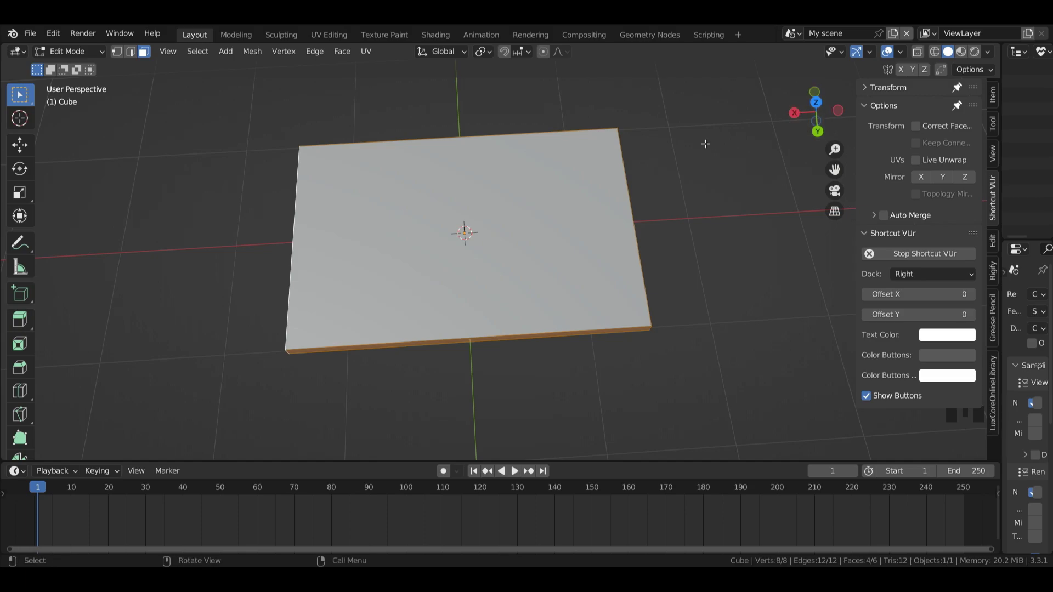
key("e")
key("s")
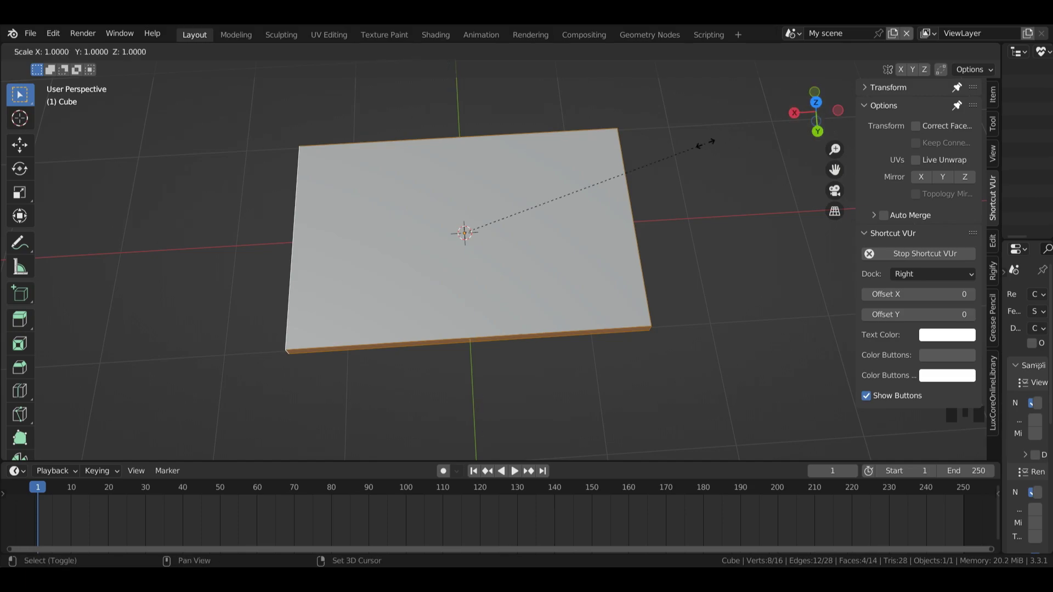
key("shift+z")
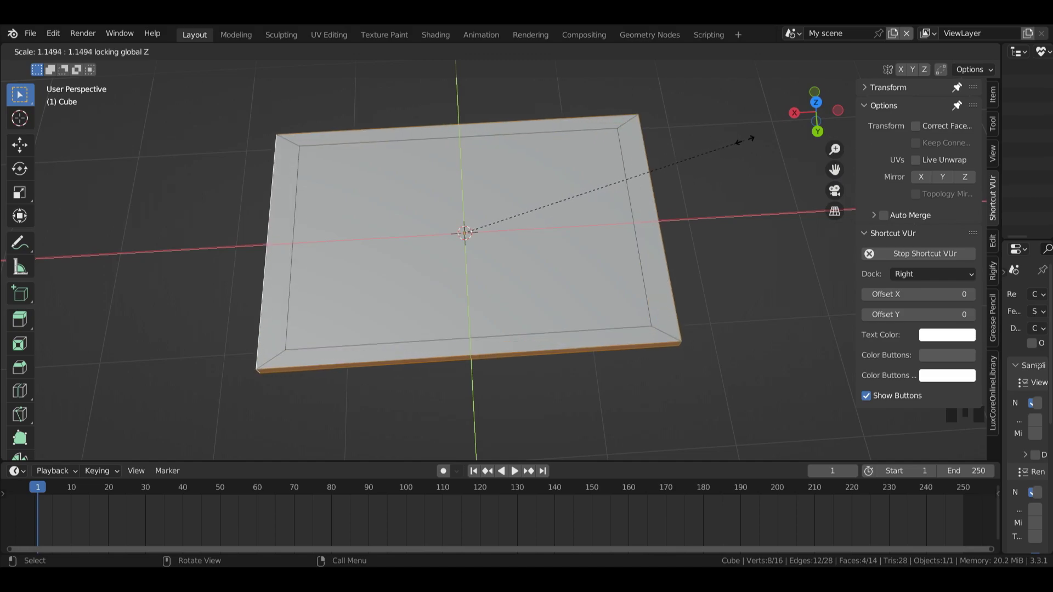
left_click(745, 140)
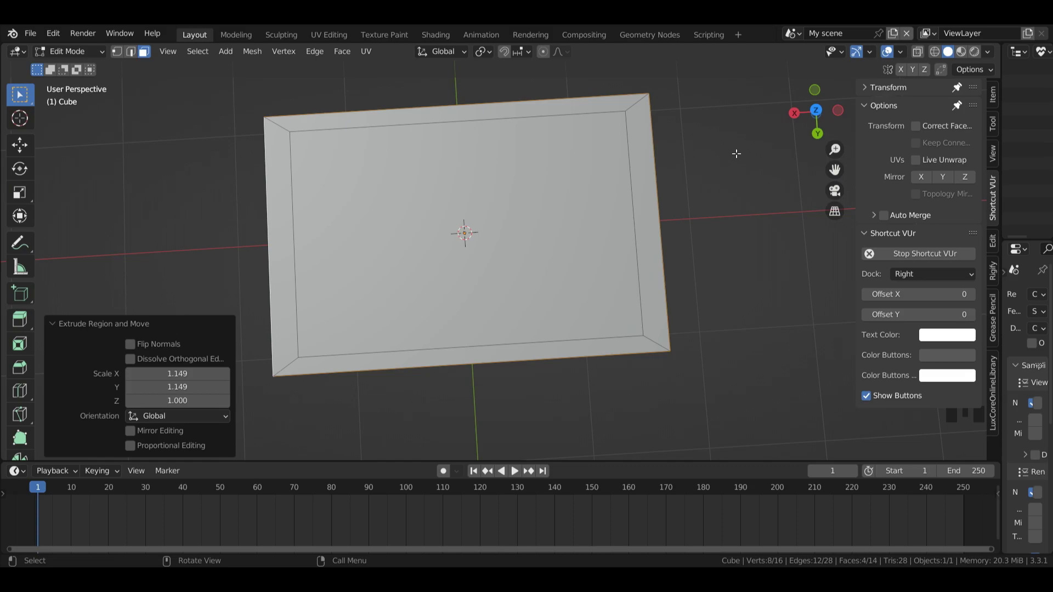
- Scale the extruded outer faces by about 1.054 along Y to even out the border width
key("s")
key("y")
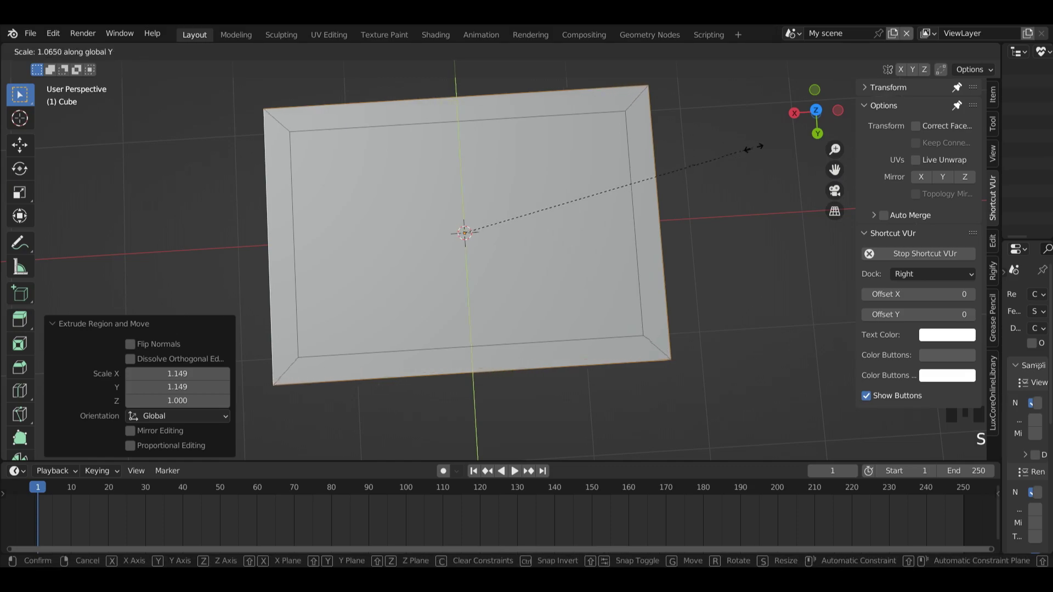
left_click(738, 146)
- Select the loop of top border faces and extrude it upward about 0.034 m to raise the frame
key("3")
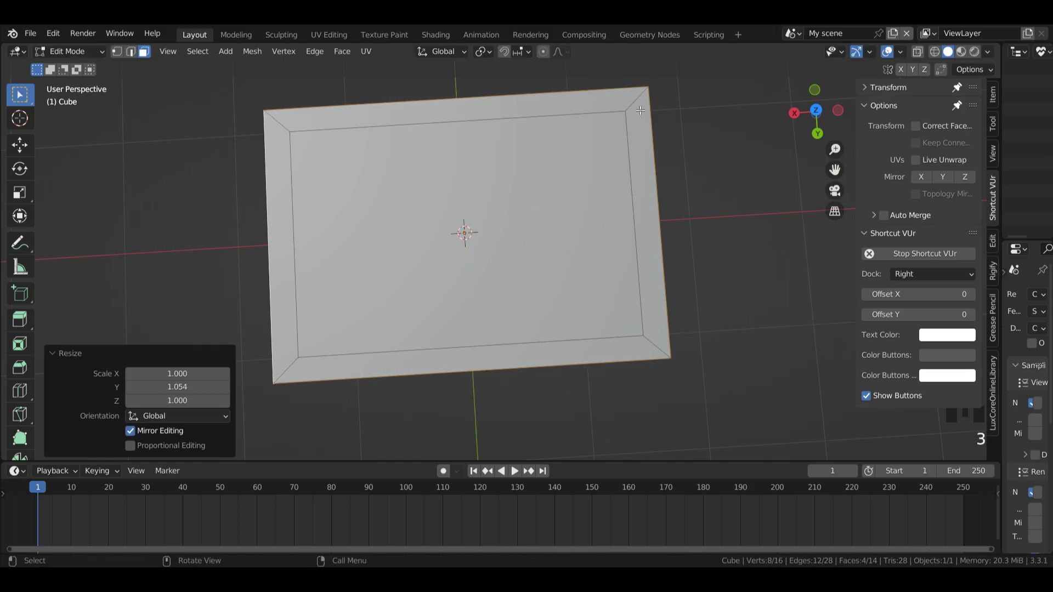
left_click(640, 110, "alt")
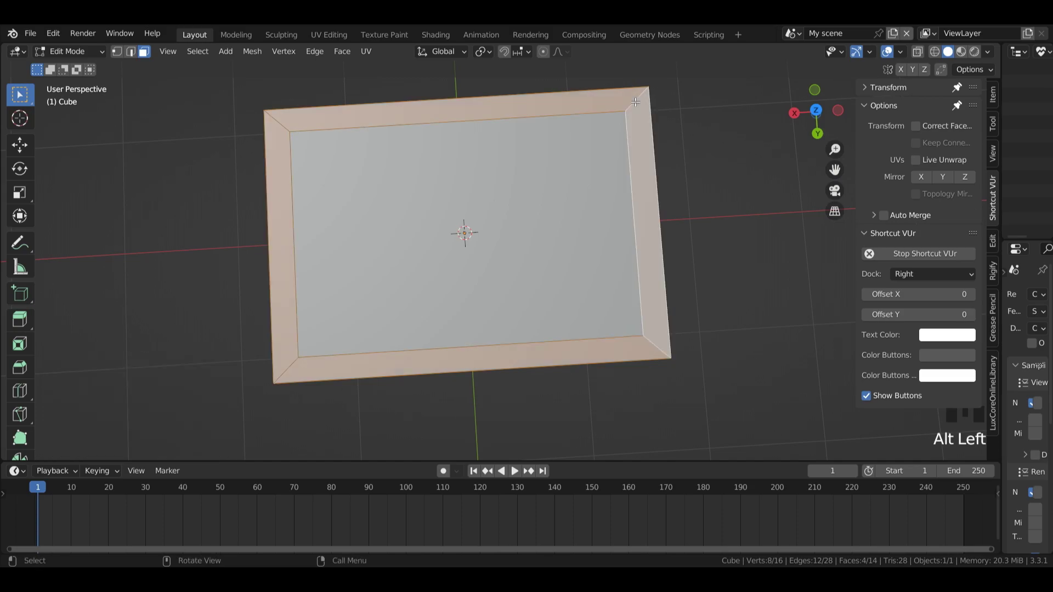
middle_click_drag(717, 136, 717, 181)
key("e")
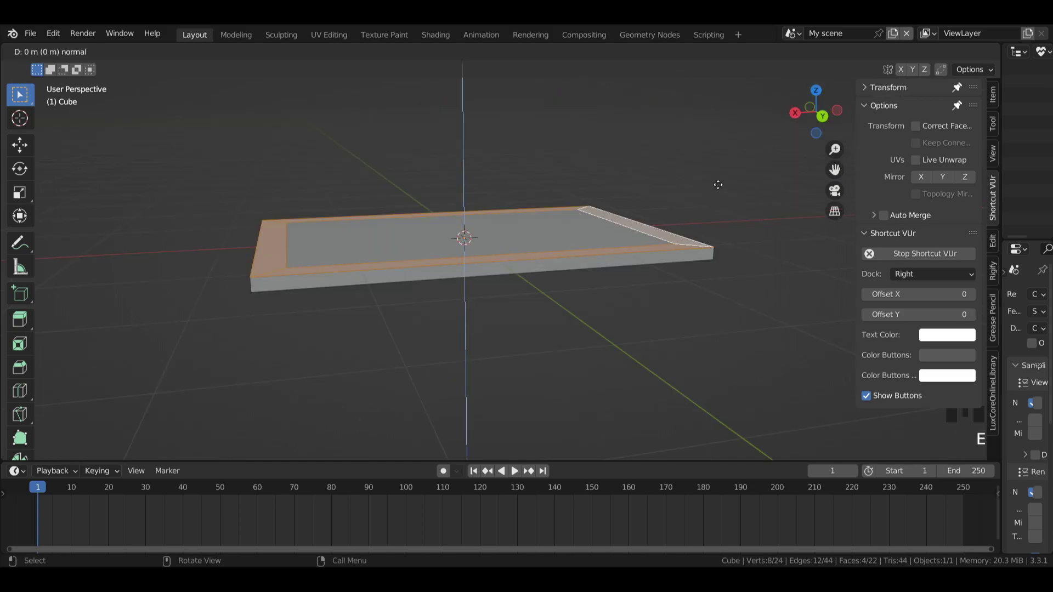
left_click(720, 181)
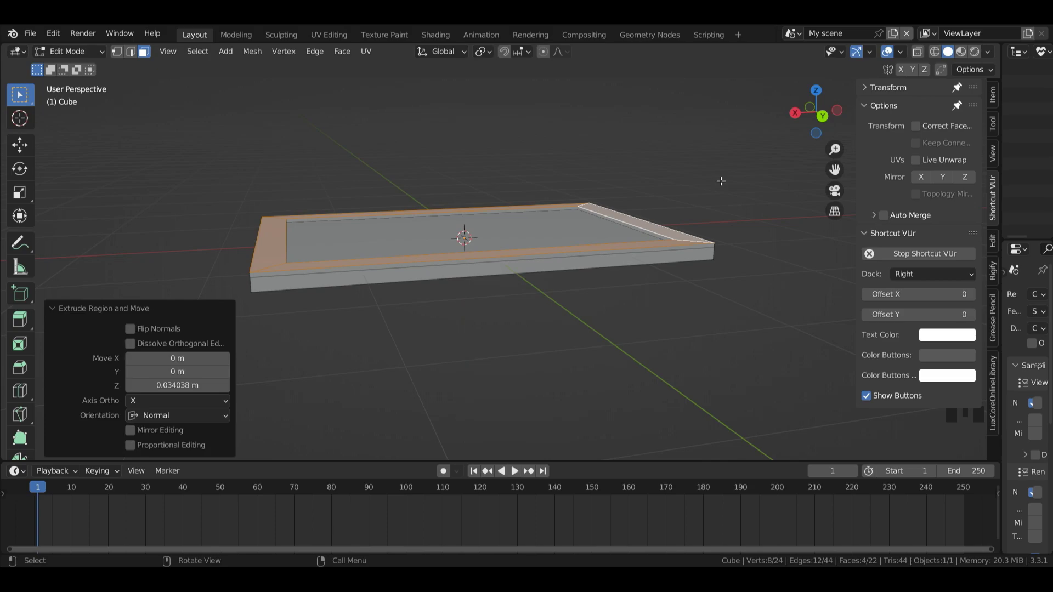
- Return to Object Mode and save the file
middle_click_drag(720, 180, 733, 142)
key("Tab")
left_click(735, 90)
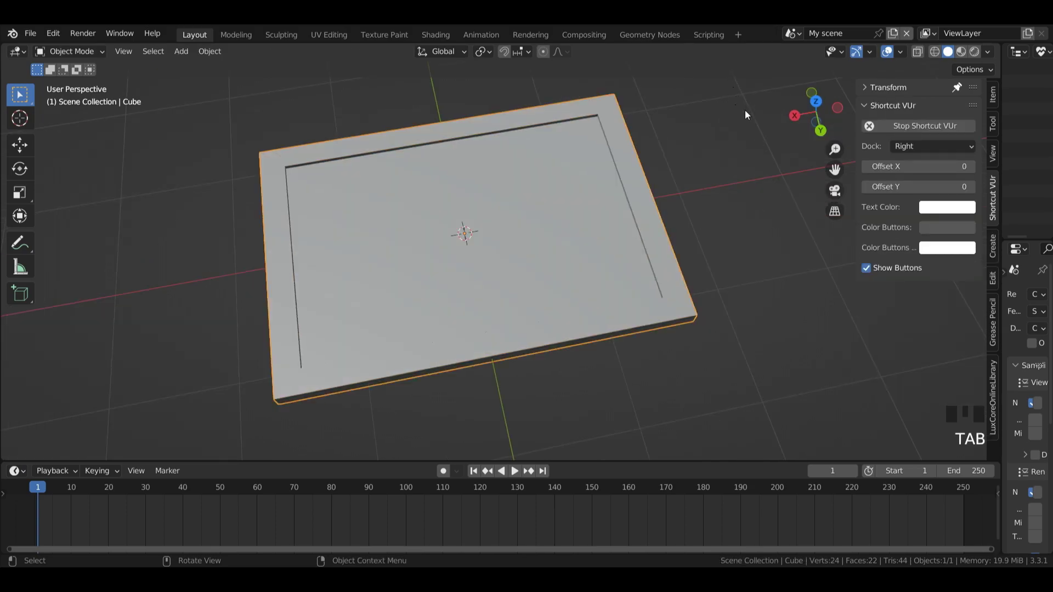
left_click_drag(817, 125, 756, 166)
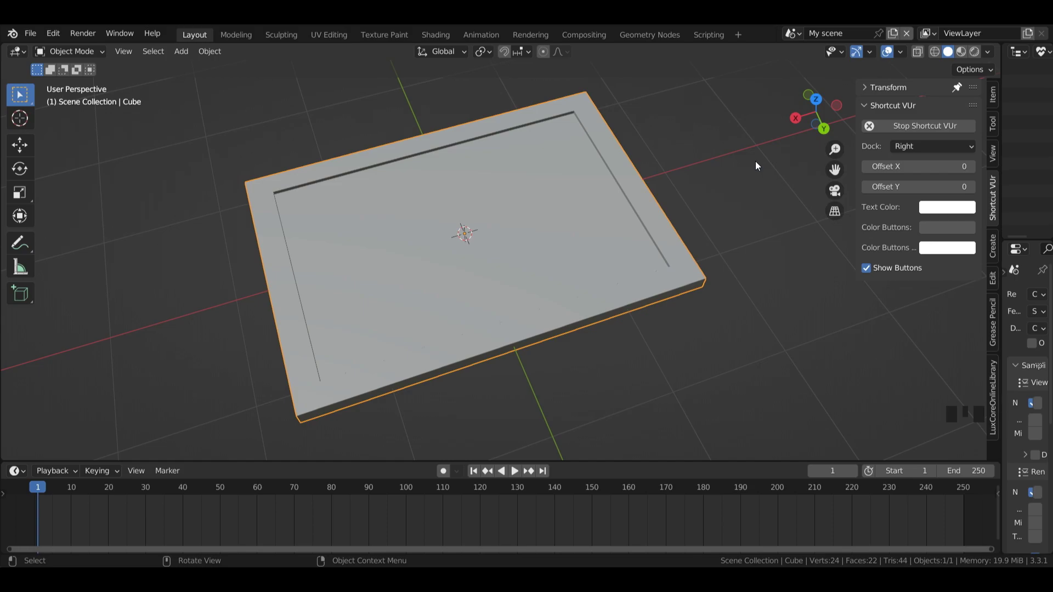
key("ctrl+s")
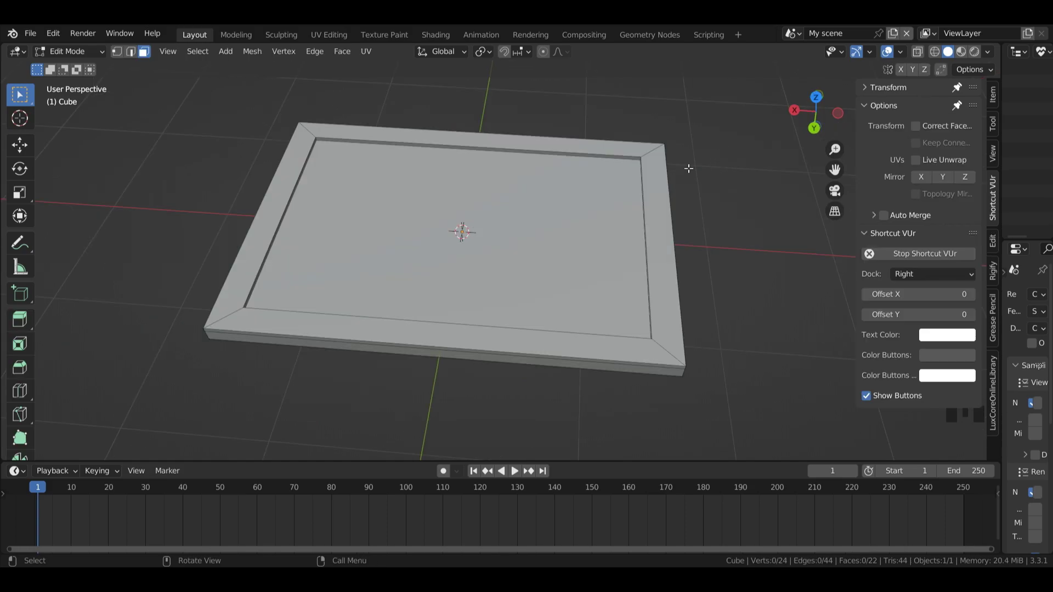
- Select the frame's outer top edge loop and move it slightly along Z to slope the border
key("2")
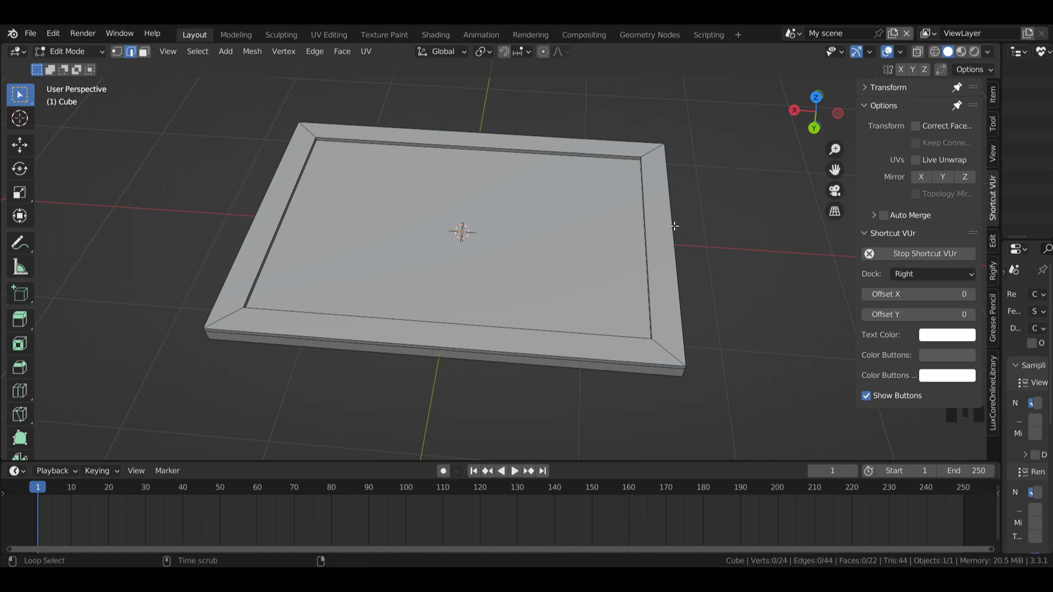
left_click(675, 225, "alt")
left_click(816, 127)
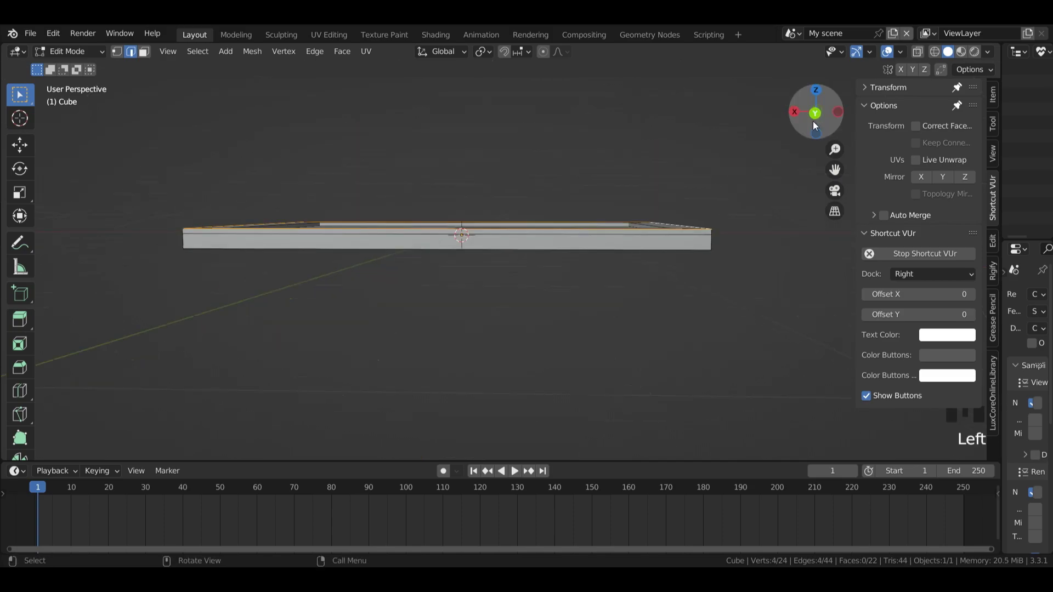
key("g")
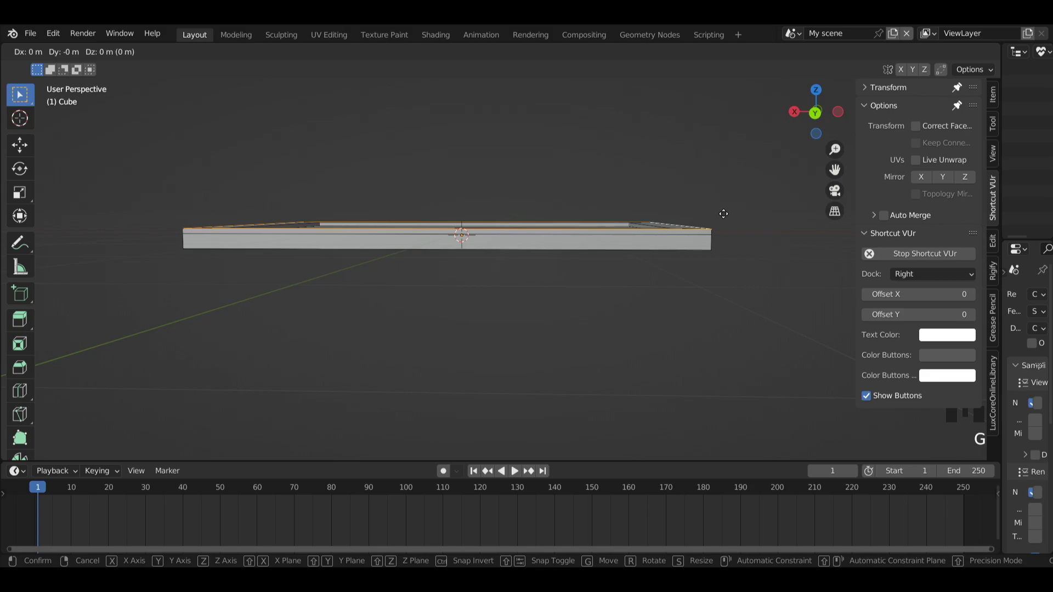
key("z")
left_click(725, 213)
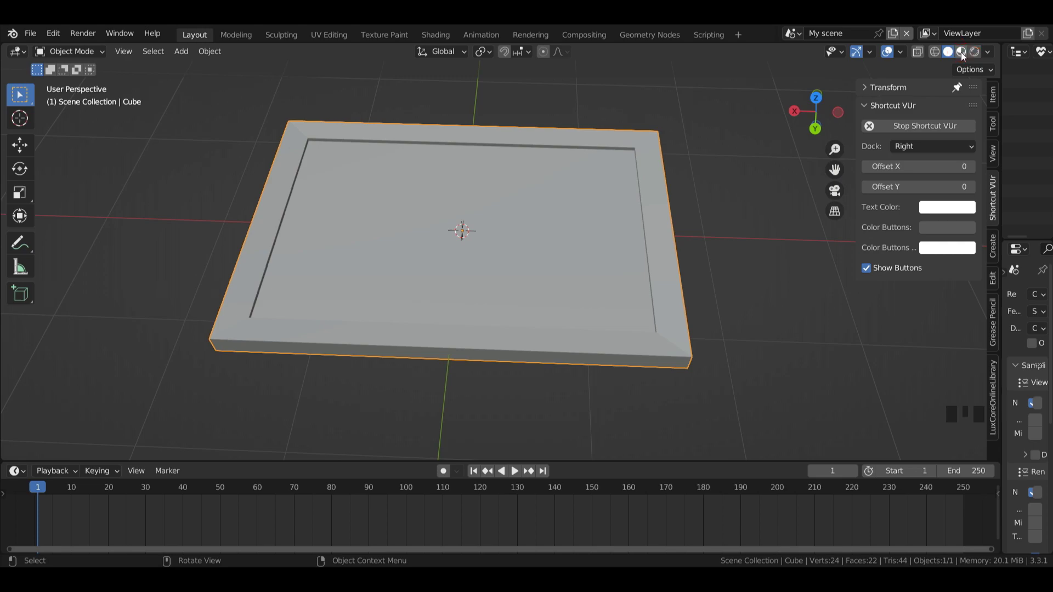
- Show the viewport in Material Preview shading and change the timeline area to the Shader Editor
left_click(961, 52)
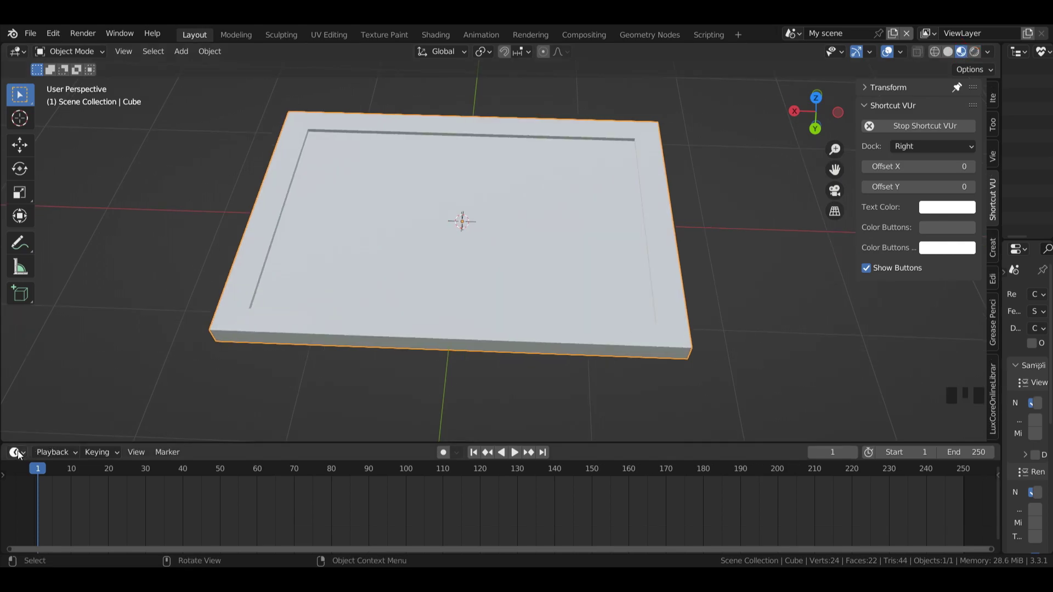
left_click(18, 452)
left_click(52, 406)
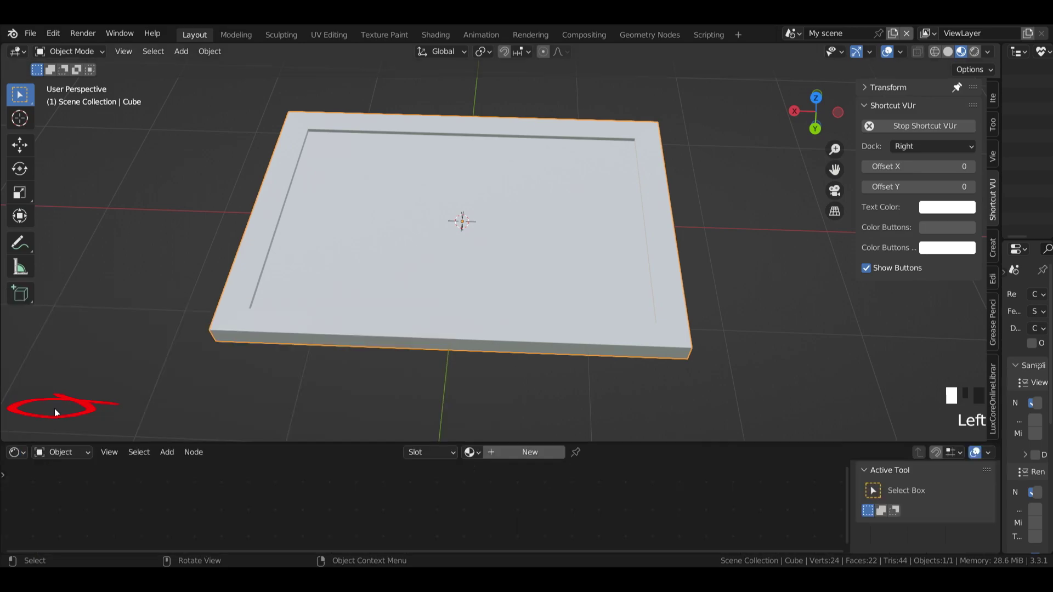
- Create a new material on the board and name it WoodBorder
left_click(535, 454)
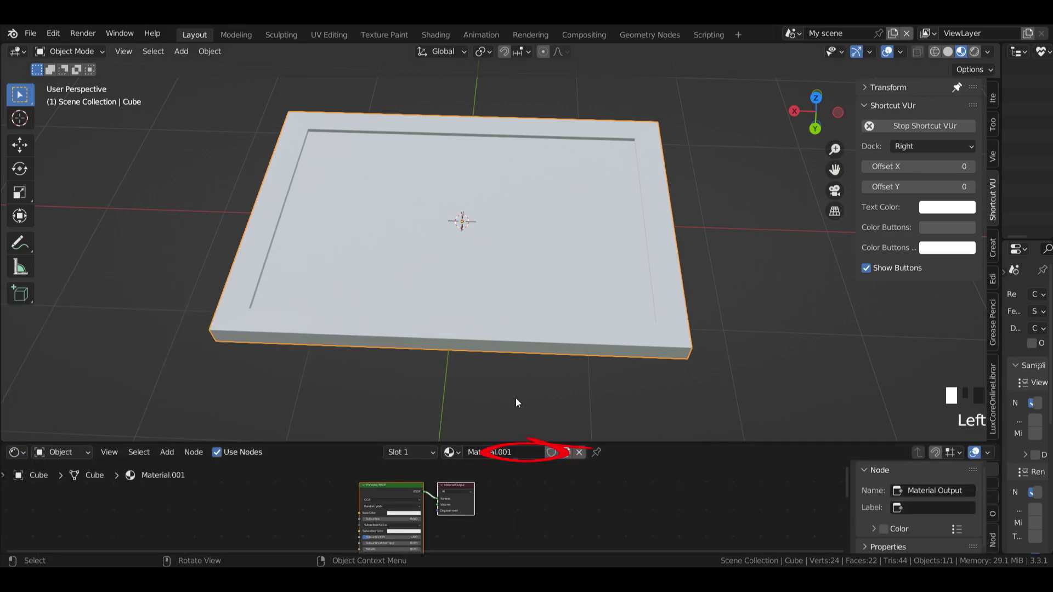
left_click(496, 452)
type("WoodBorder")
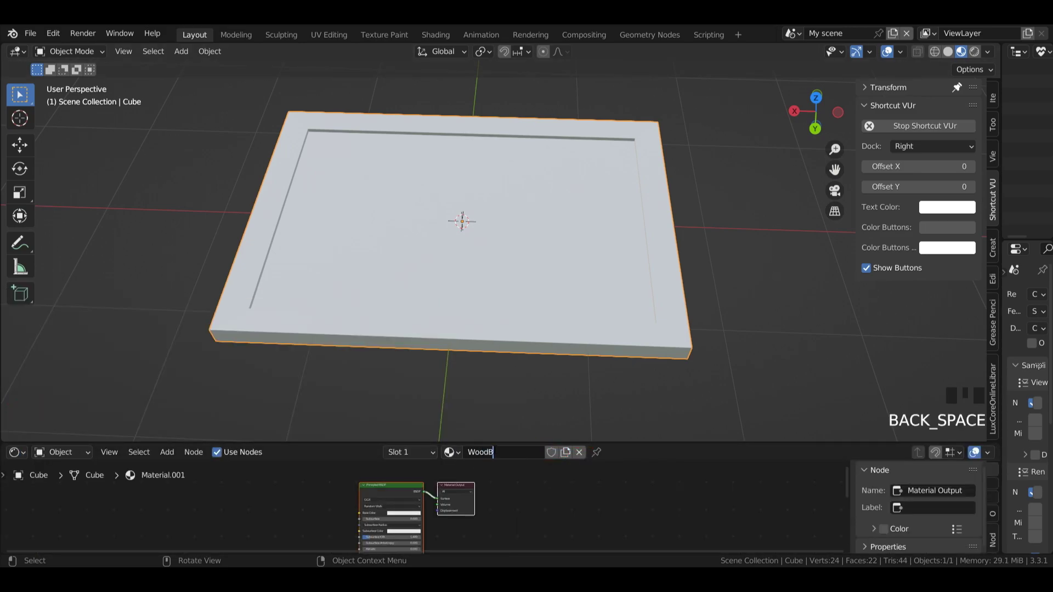
key("Return")
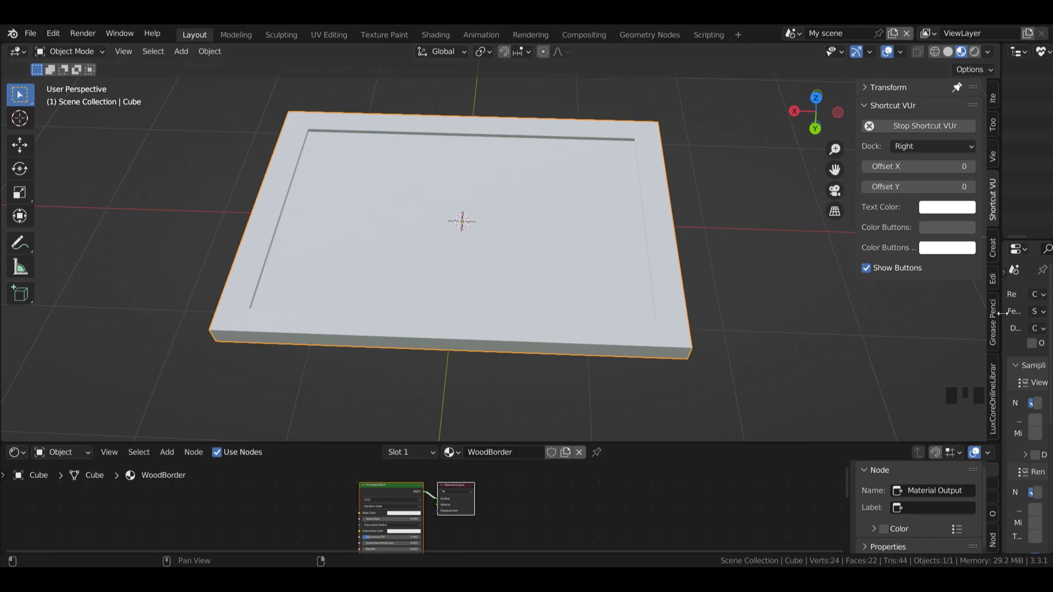
- Widen the properties area and add a second material slot with a new material named Blackboard
left_click_drag(1001, 314, 1000, 315)
left_click_drag(1001, 314, 880, 314)
left_click(892, 512)
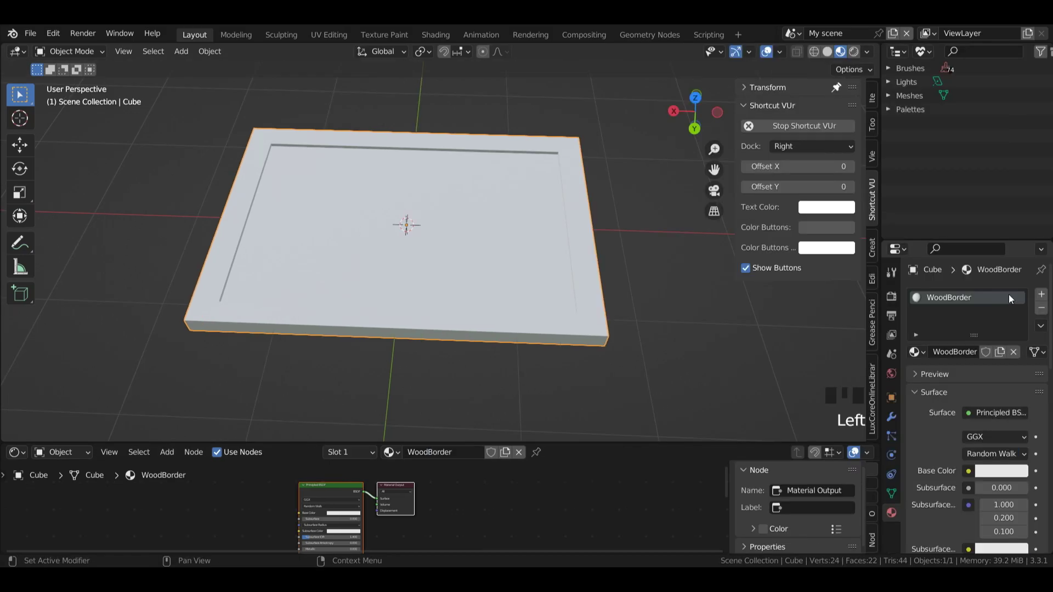
left_click(1042, 295)
left_click(943, 373)
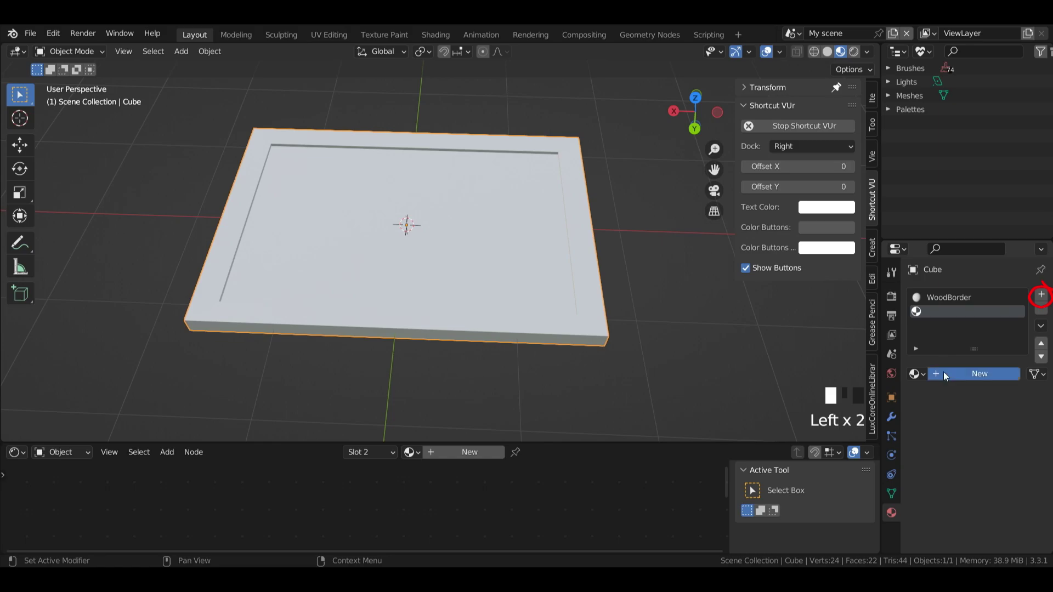
left_click(949, 372)
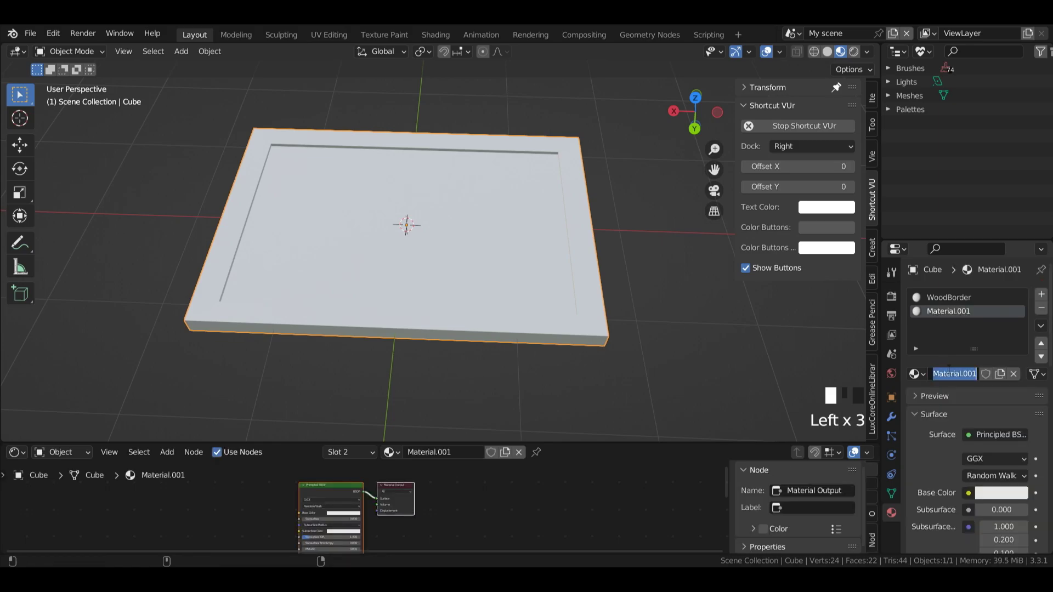
type("Blackboard")
key("Return")
- Select the inner panel face in Edit Mode and set the WoodBorder material's base color to a light orange
key("Tab")
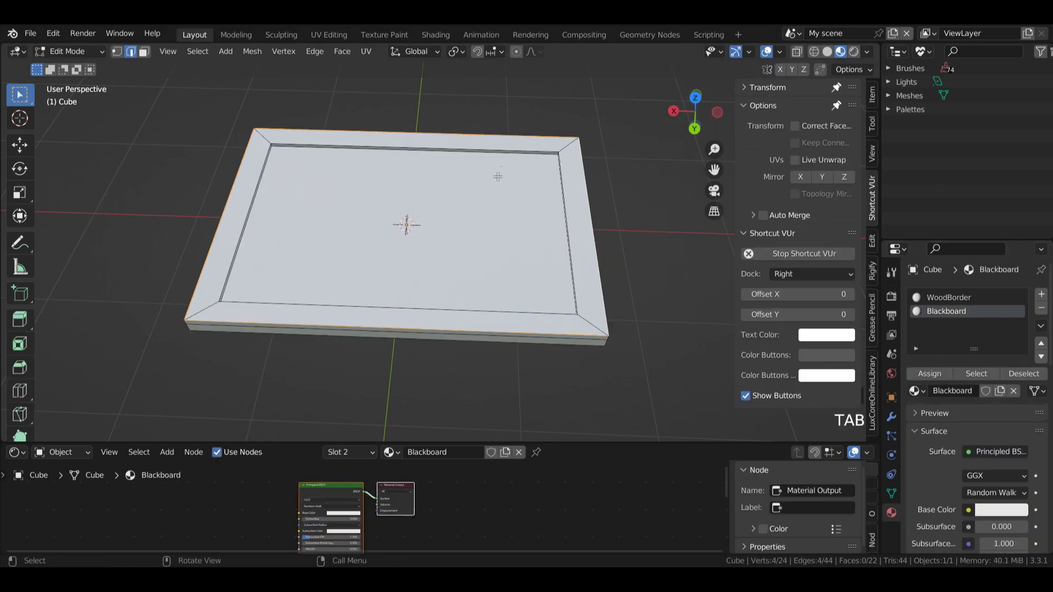
left_click(471, 219)
key("3")
left_click(371, 204)
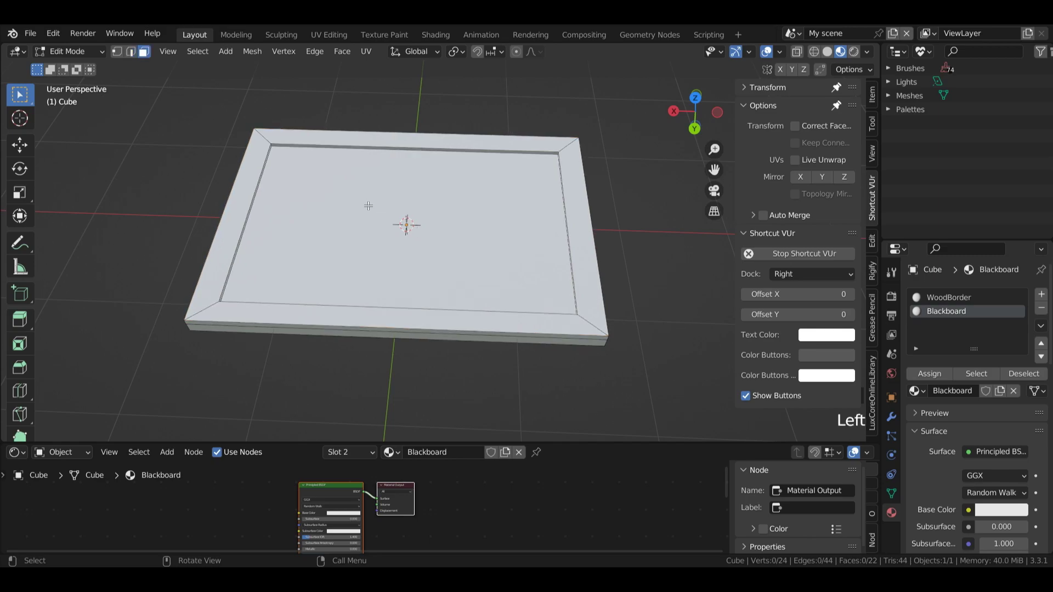
left_click(986, 510)
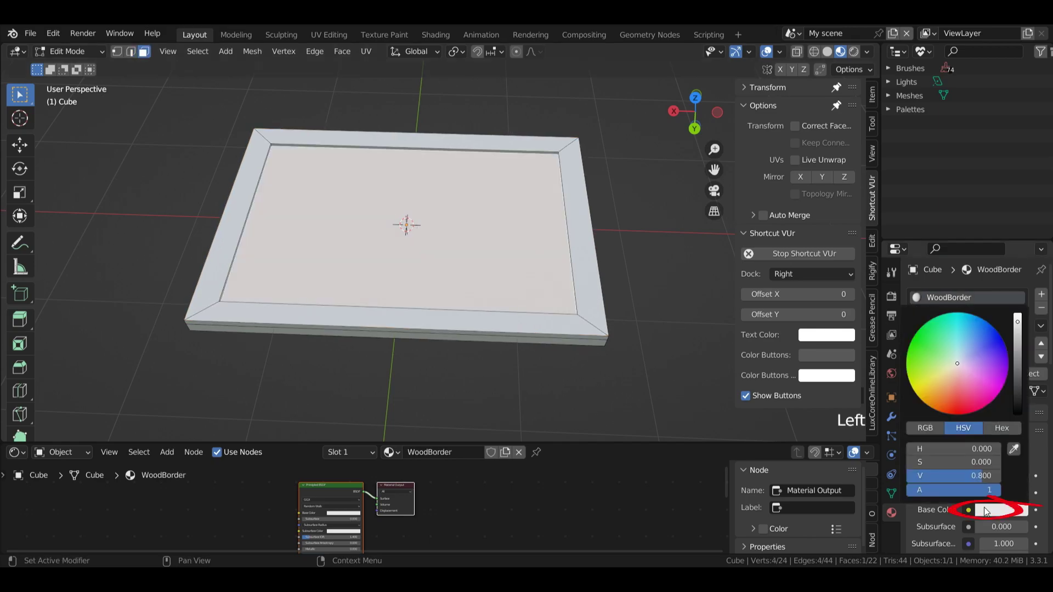
left_click_drag(939, 390, 935, 393)
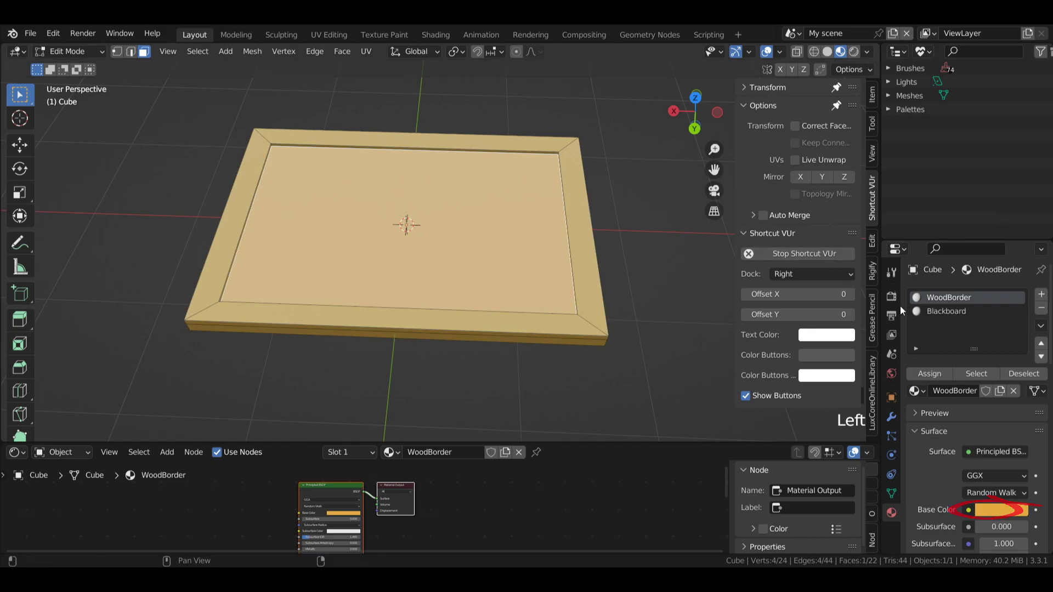
- Set the Blackboard material's base color to black
left_click(943, 312)
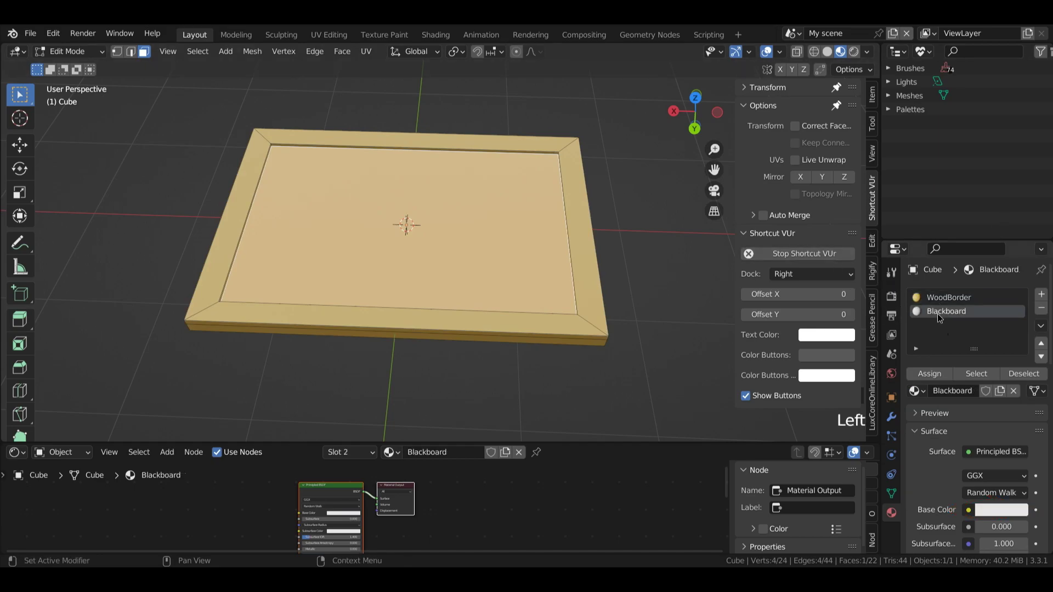
left_click(987, 511)
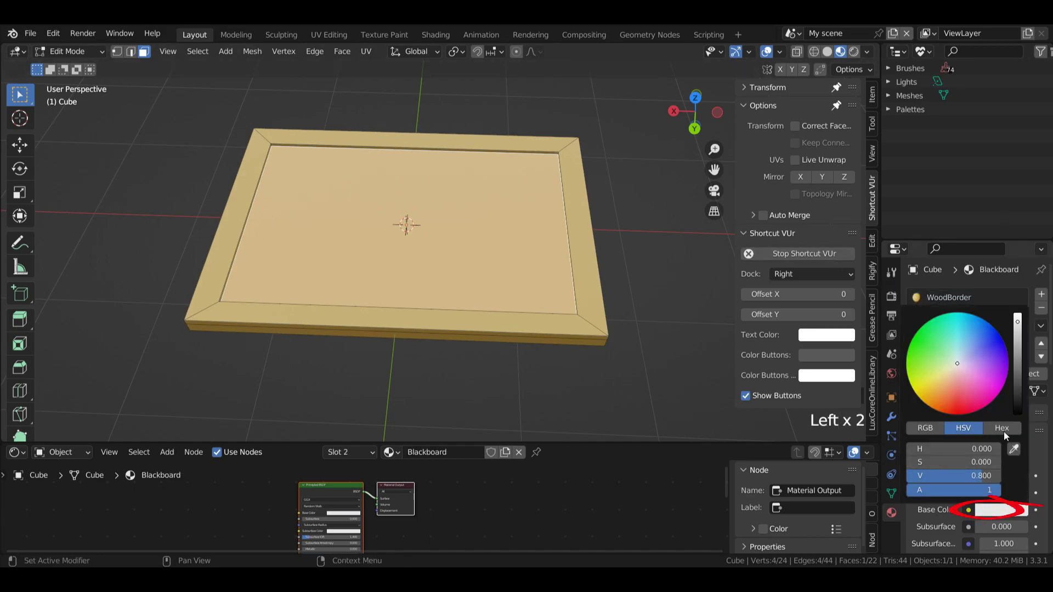
left_click(1017, 413)
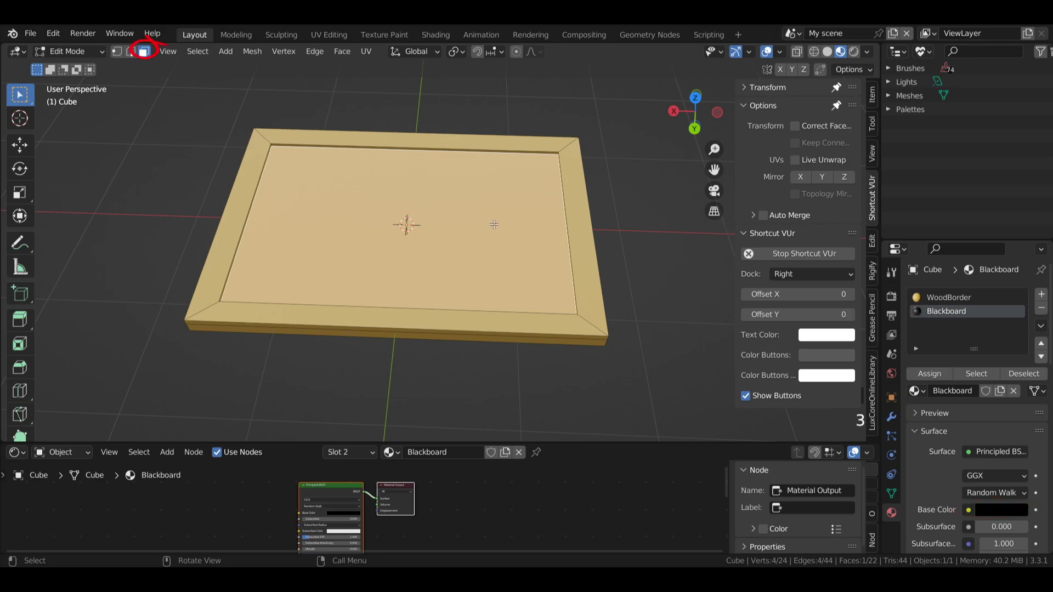
- Assign the Blackboard material to the inner panel face and return to Object Mode
left_click(416, 219)
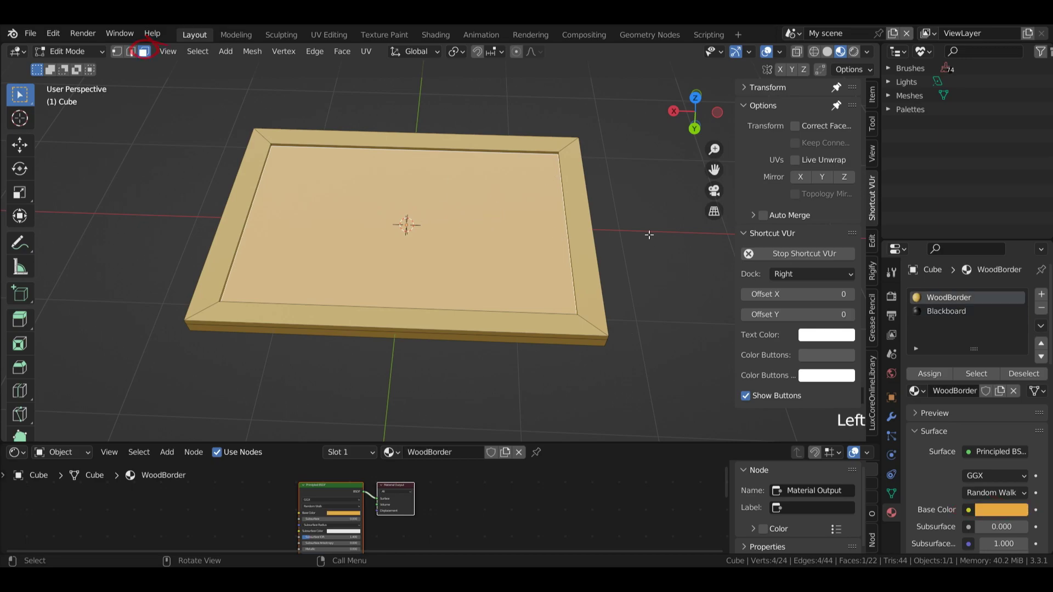
left_click(943, 311)
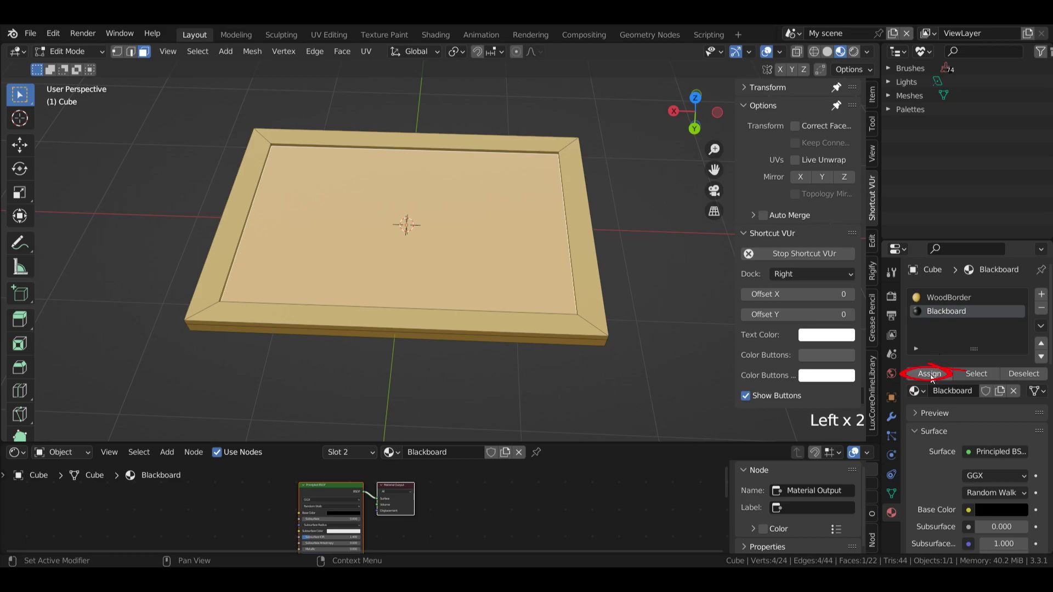
left_click(929, 374)
key("Tab")
left_click_drag(702, 113, 707, 175)
- Enlarge the Shader Editor, add a Noise Texture node to the WoodBorder material and connect its Fac output to Base Color
left_click(944, 298)
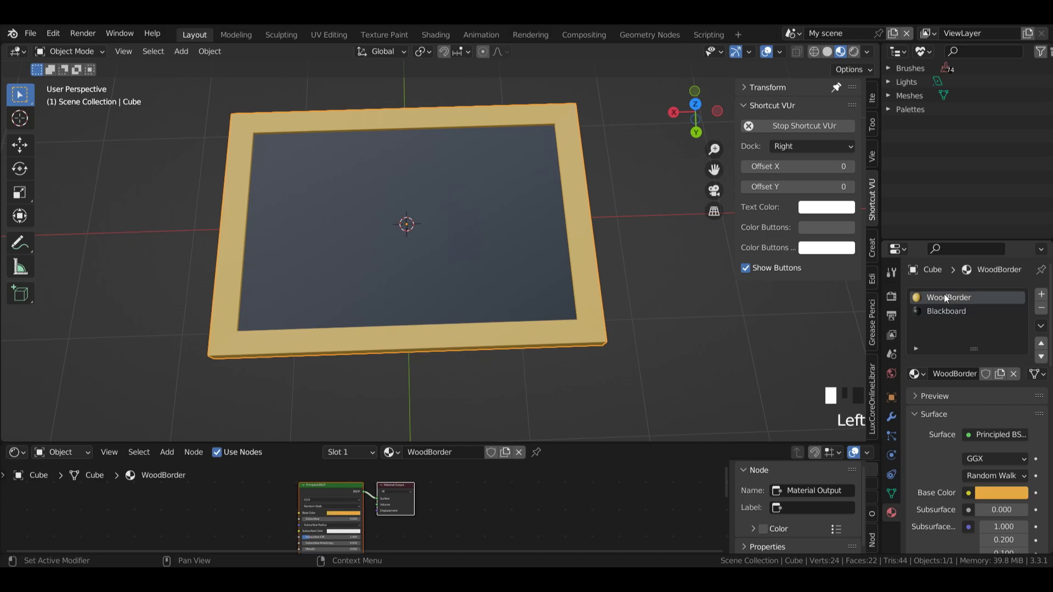
left_click_drag(565, 443, 556, 298)
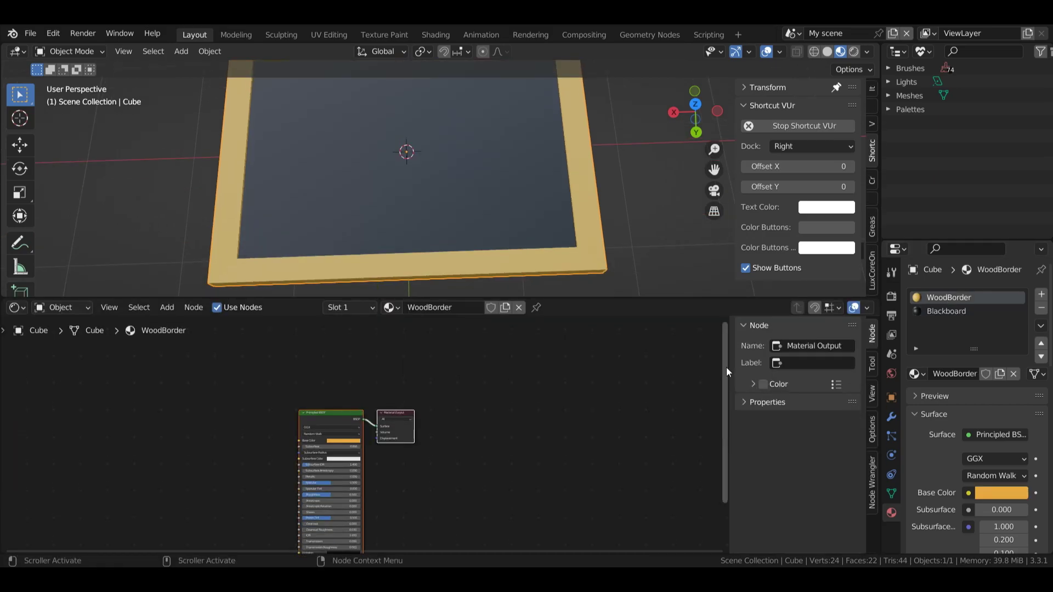
scroll(288, 417, "up", 4)
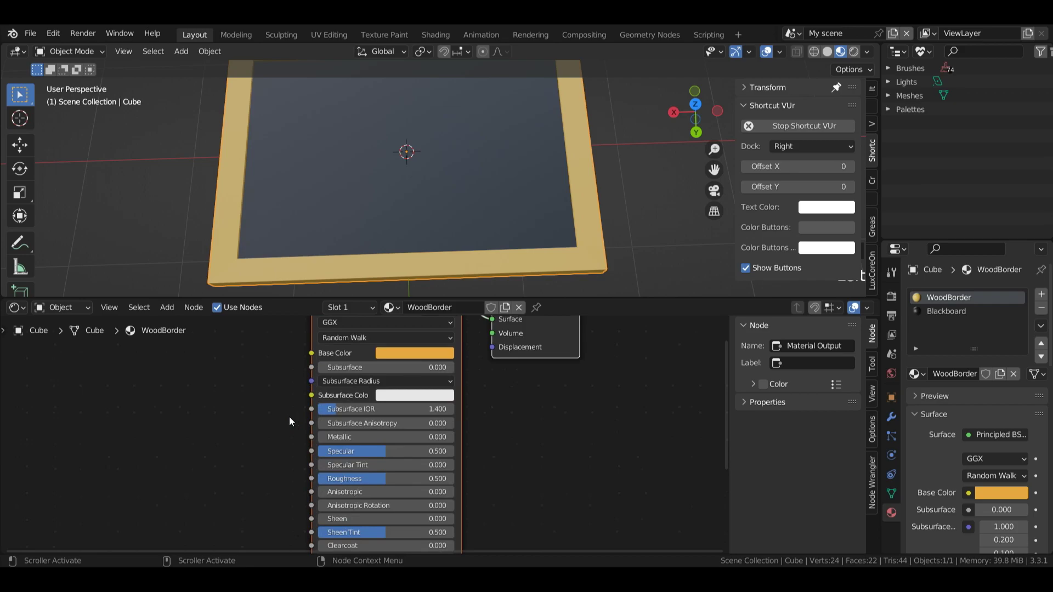
key("shift+a")
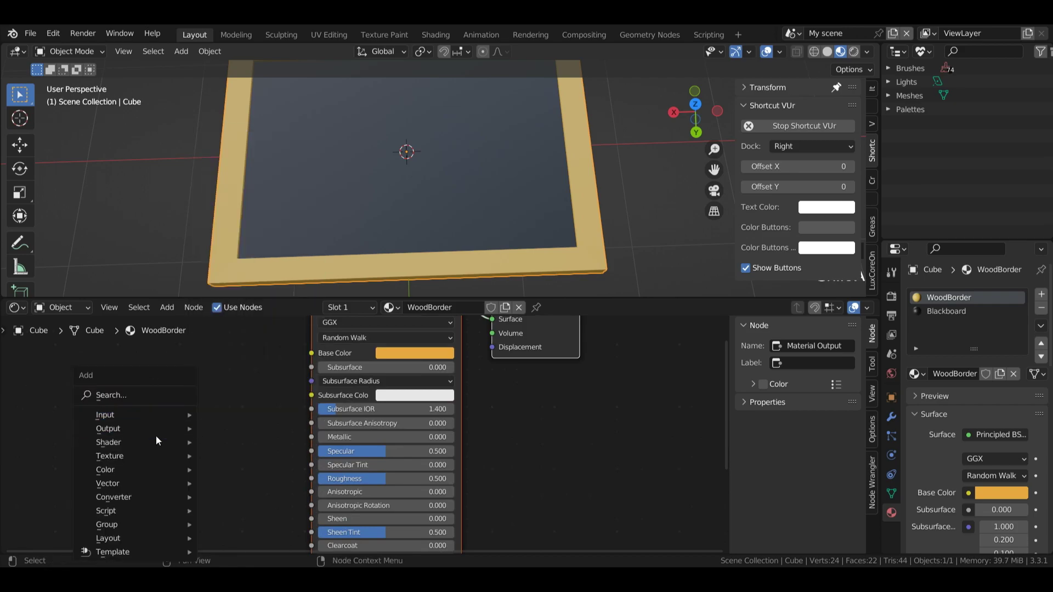
mouse_move(139, 454)
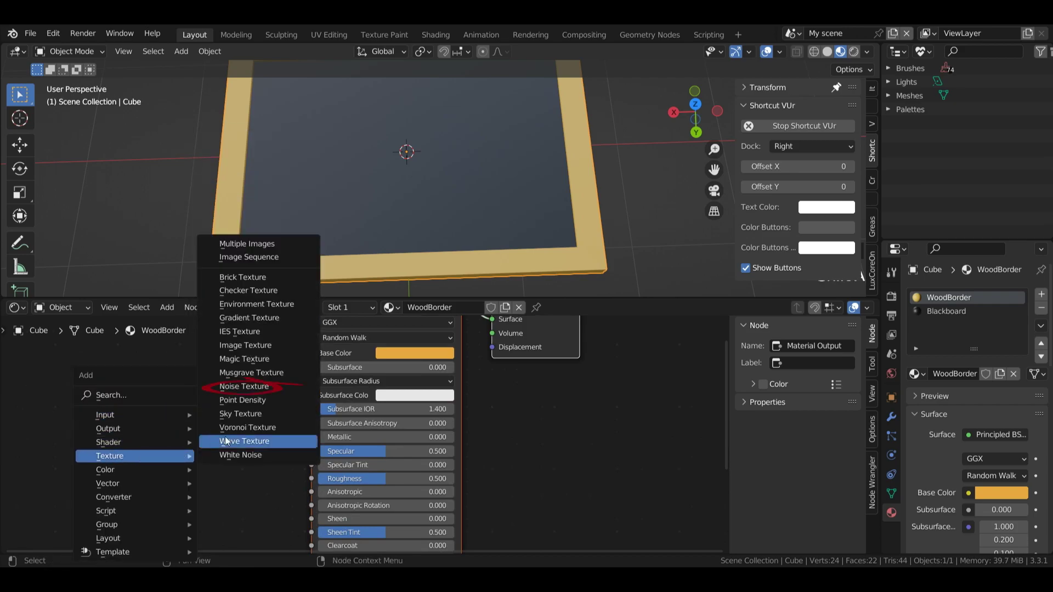
left_click(258, 394)
left_click(129, 356)
left_click_drag(211, 365, 312, 352)
- Add a Texture Coordinate node and connect its Object output to the Noise Texture's Vector input
key("shift+a")
left_click(88, 328)
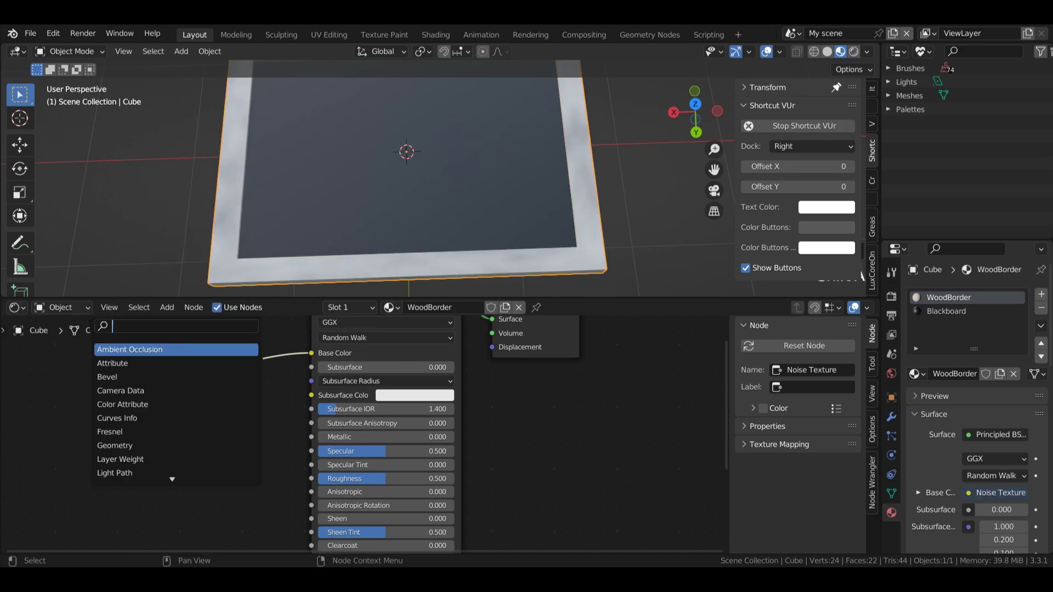
type("tex")
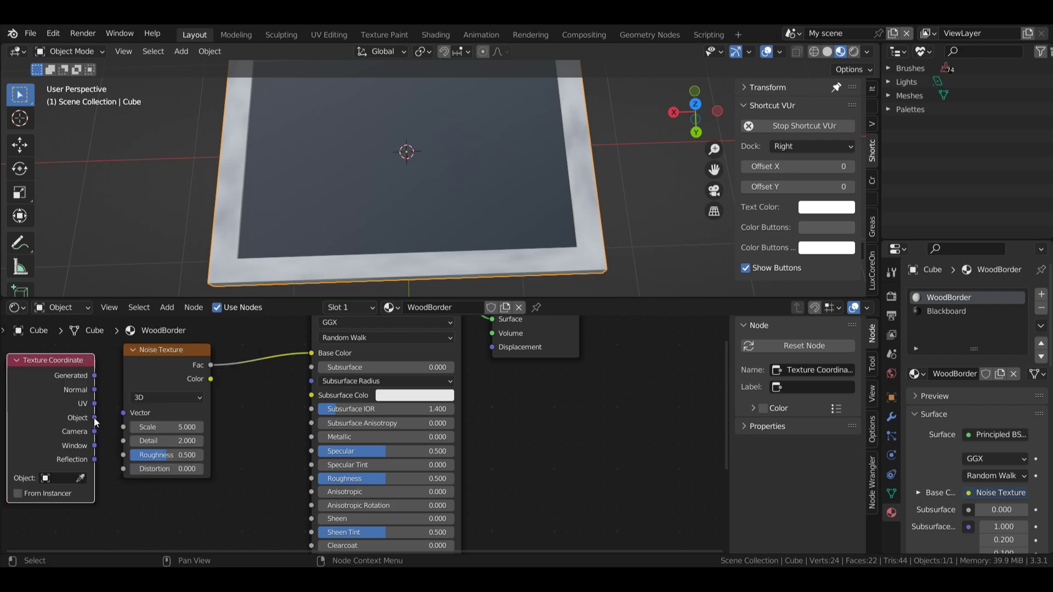
left_click_drag(94, 418, 123, 413)
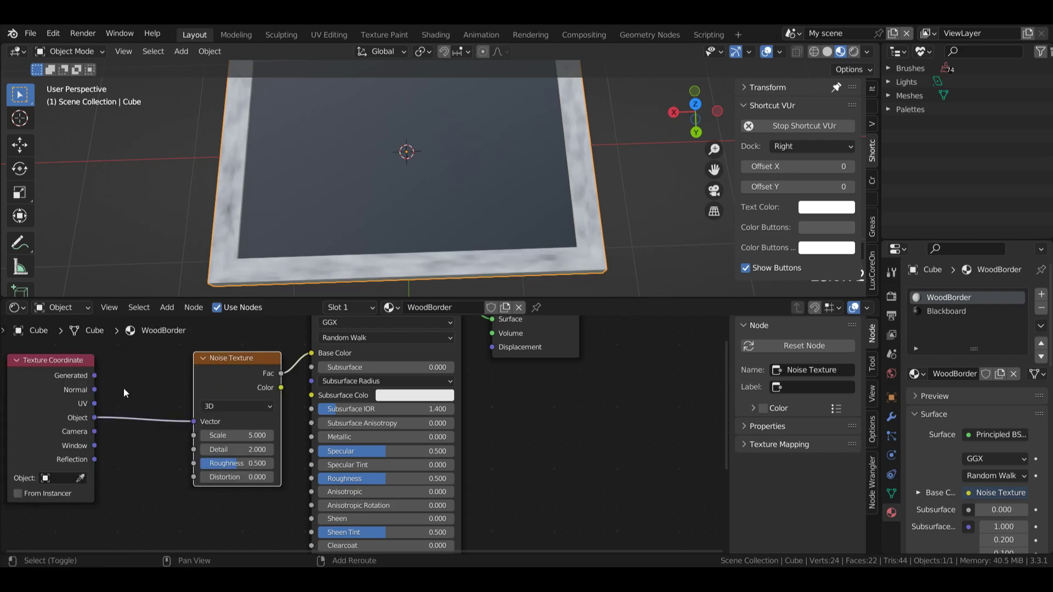
- Insert a Mapping node into the link between the Texture Coordinate and Noise Texture nodes
key("shift+a")
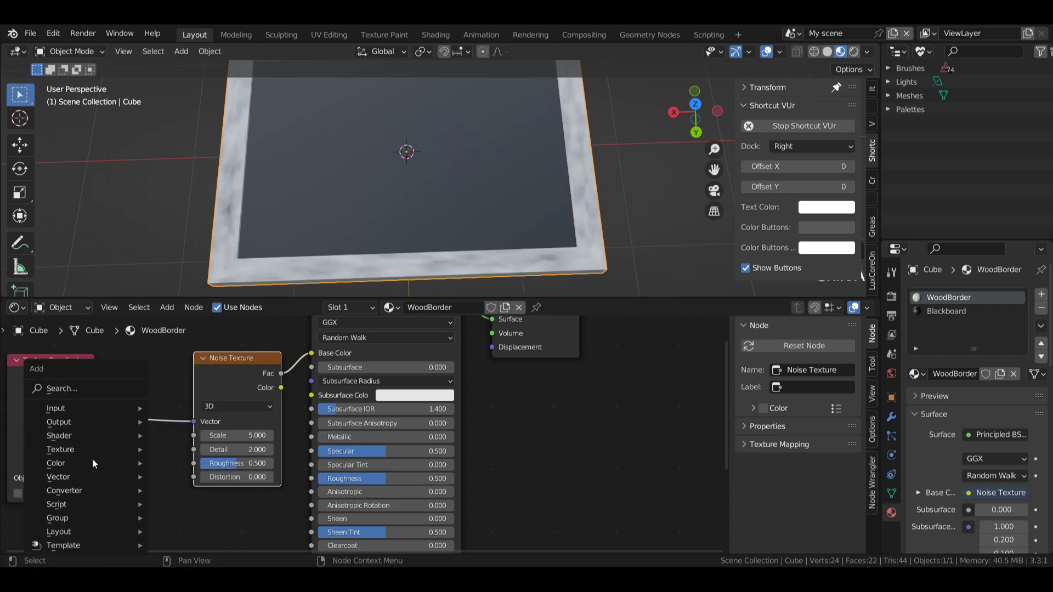
mouse_move(61, 477)
left_click(200, 392)
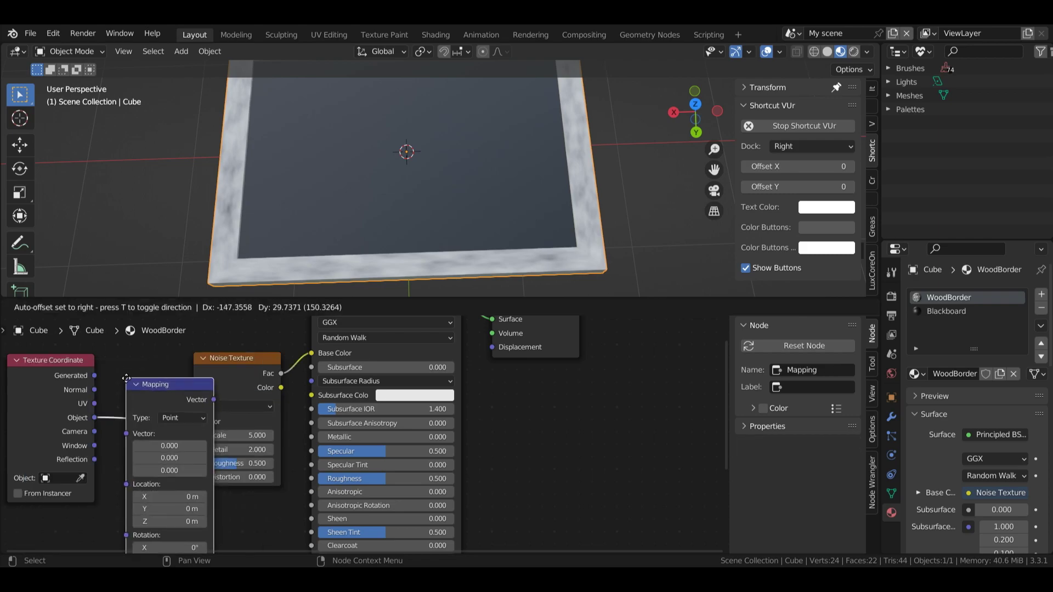
left_click(144, 362)
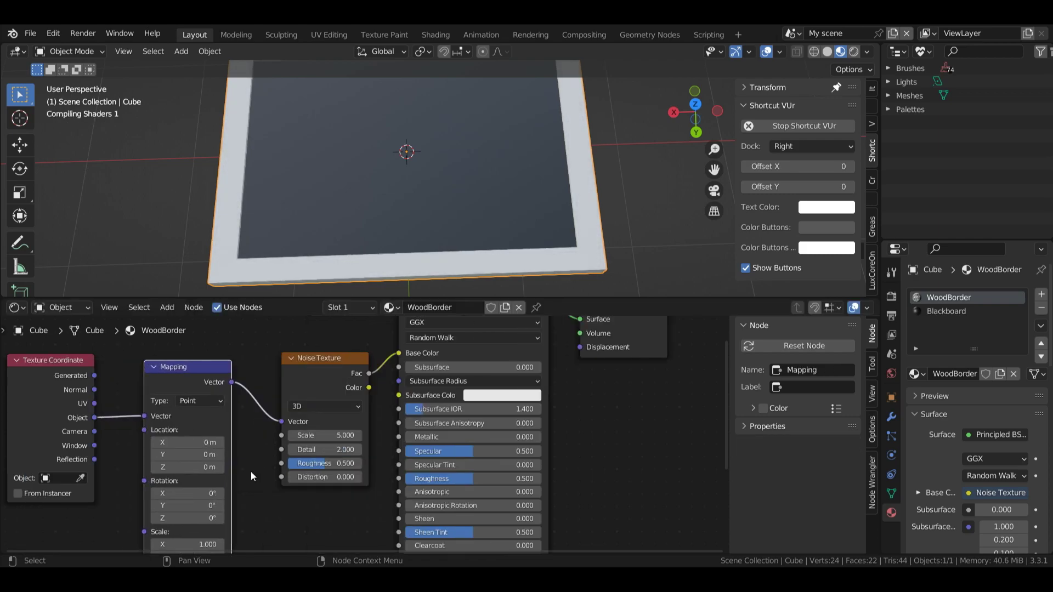
left_click(324, 371)
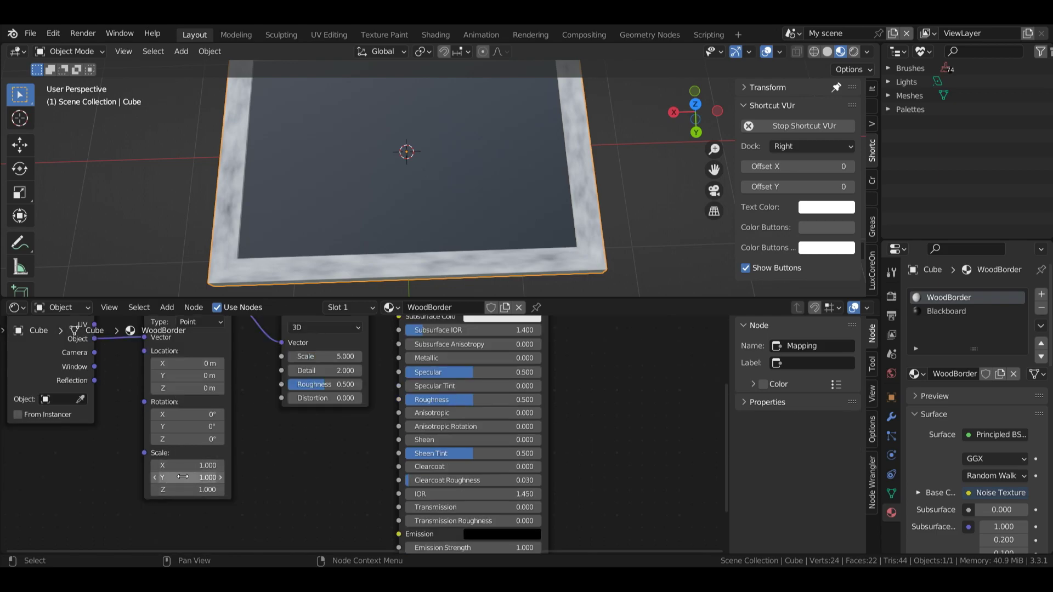
- Set the Mapping node's Y scale to 15 and the Noise Texture's scale to 6.1
left_click_drag(184, 478, 258, 477)
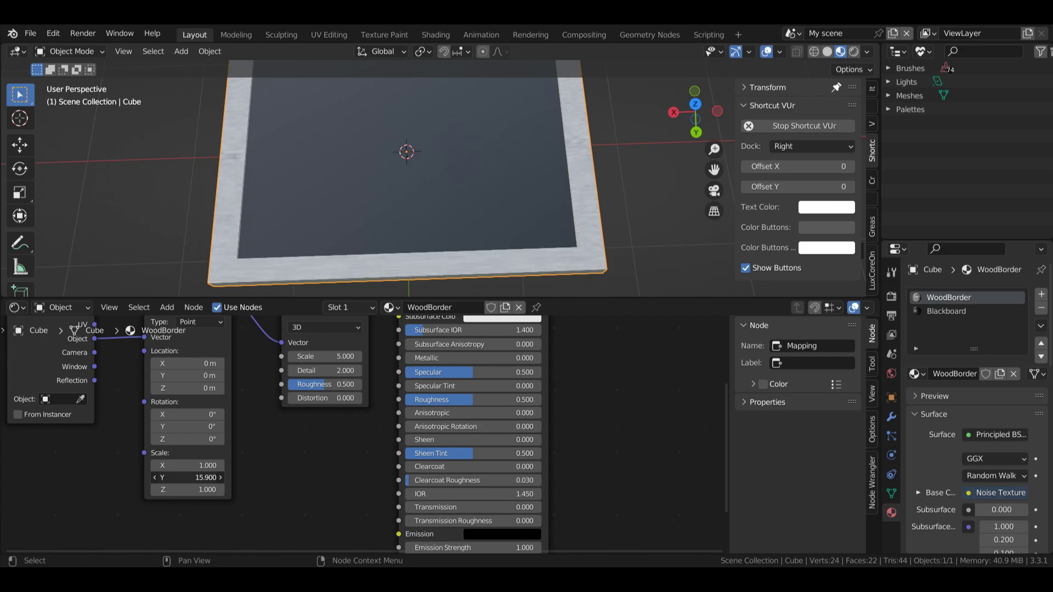
left_click(197, 478)
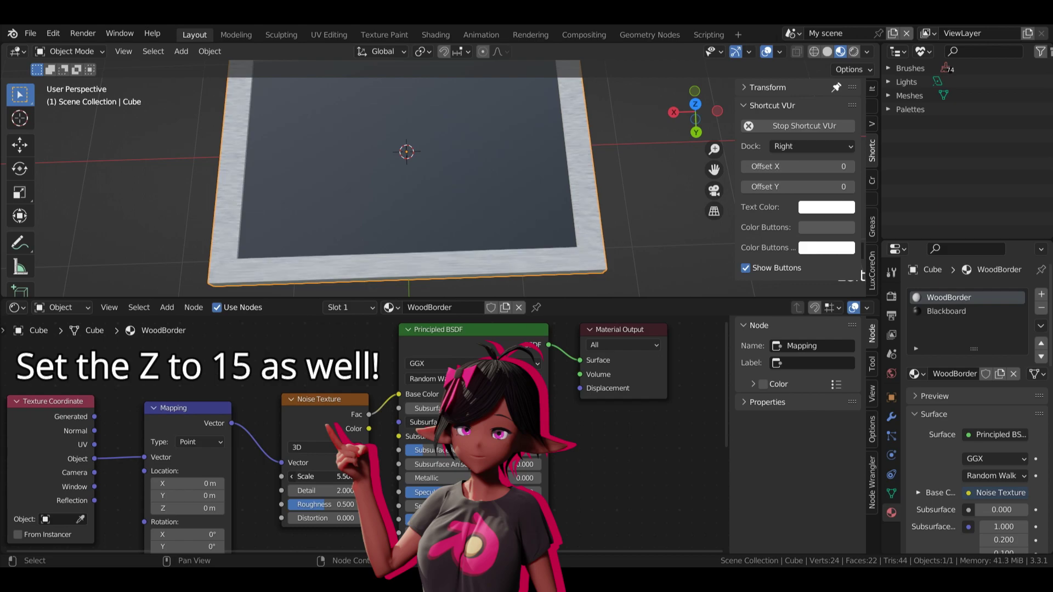
left_click_drag(325, 477, 351, 477)
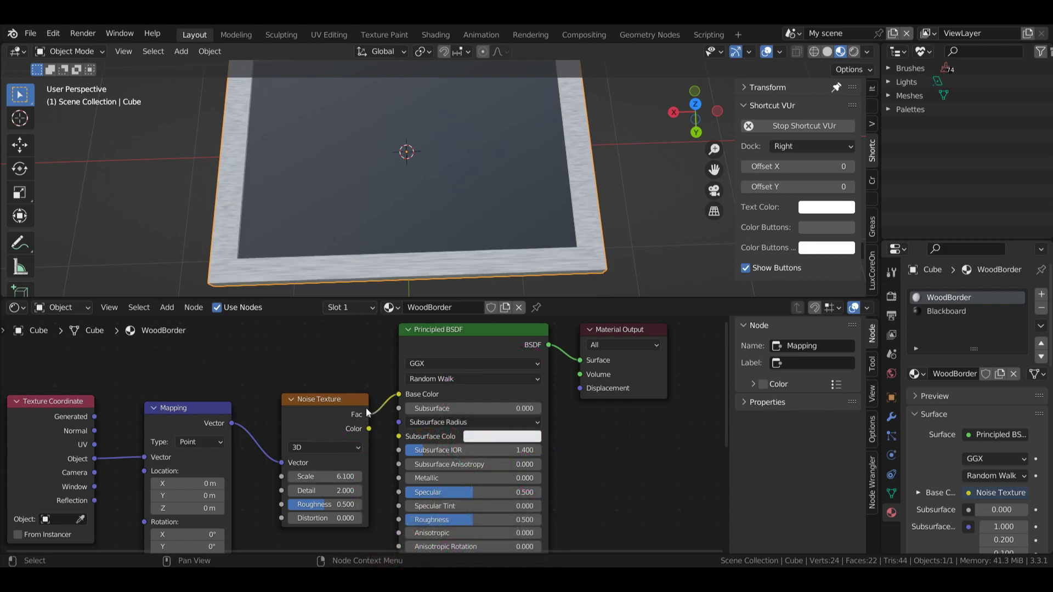
- Move the texture nodes away from the Principled BSDF and insert a ColorRamp between the Noise Texture and Base Color
scroll(300, 417, "down", 3)
left_click_drag(64, 353, 283, 458)
left_click_drag(273, 391, 140, 390)
left_click(251, 427)
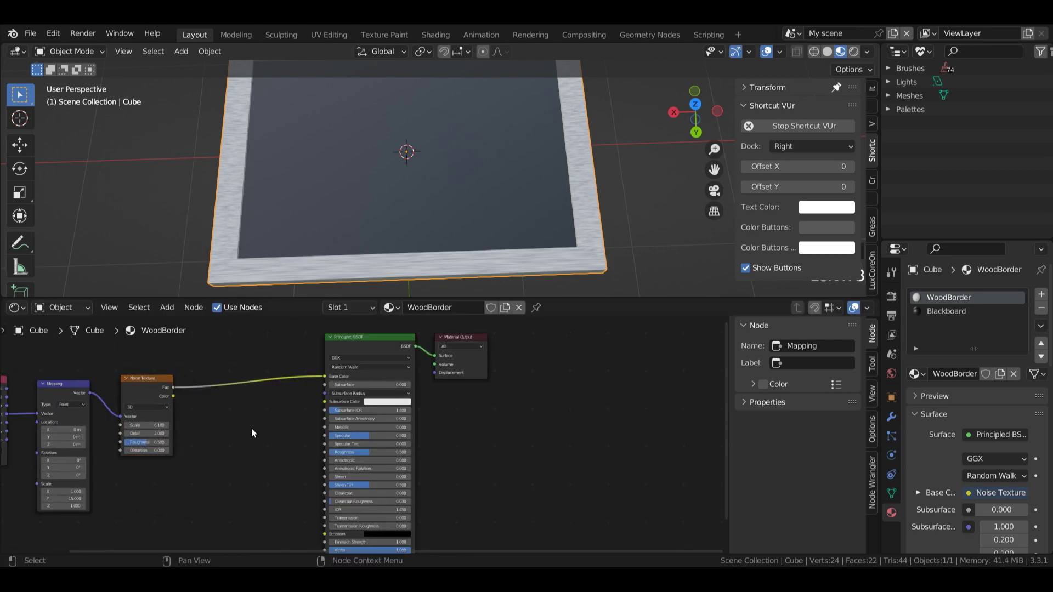
key("shift+a")
mouse_move(250, 427)
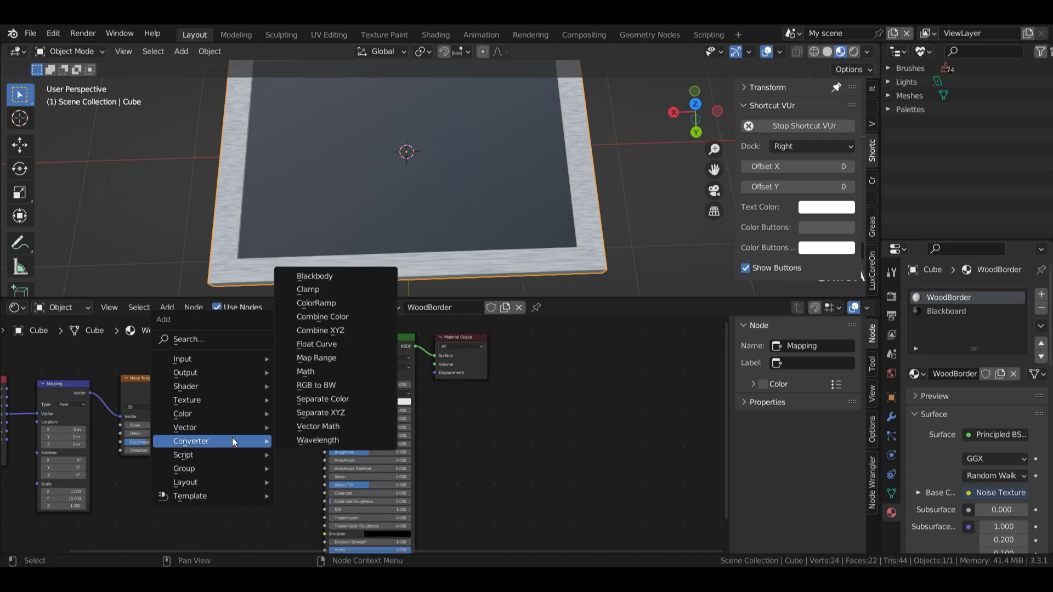
left_click(319, 302)
left_click(236, 433)
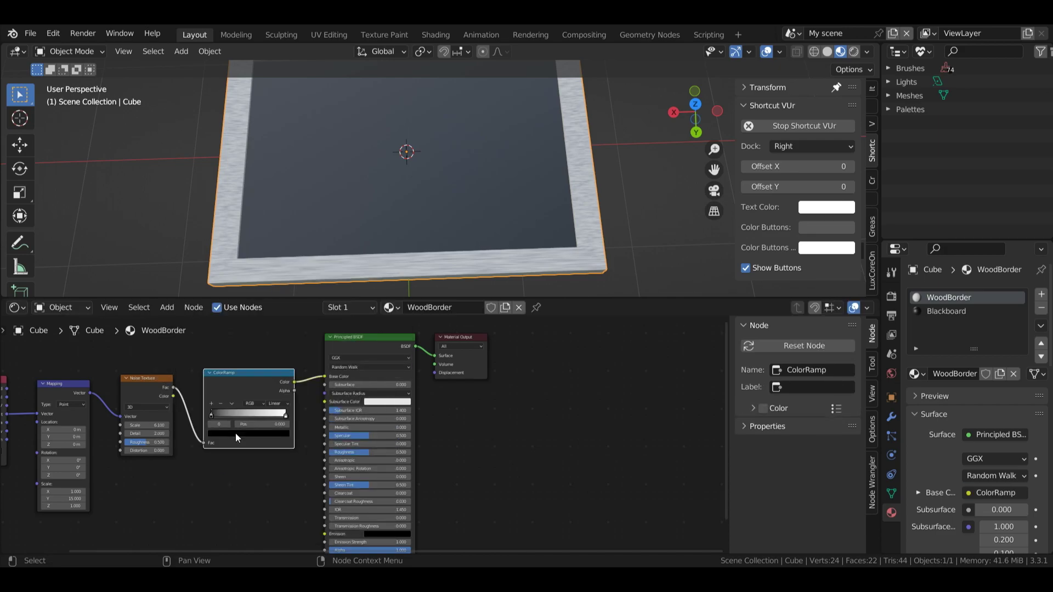
- Set the ColorRamp's black stop to a dark brown and its white stop to a light tan
left_click(245, 434)
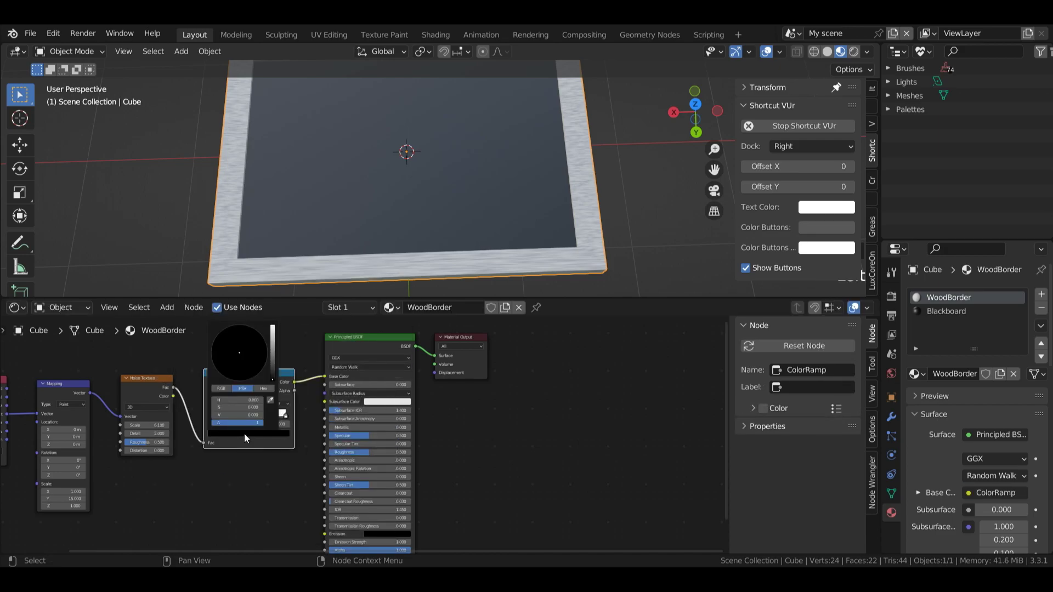
left_click_drag(272, 377, 273, 343)
left_click_drag(234, 373, 251, 368)
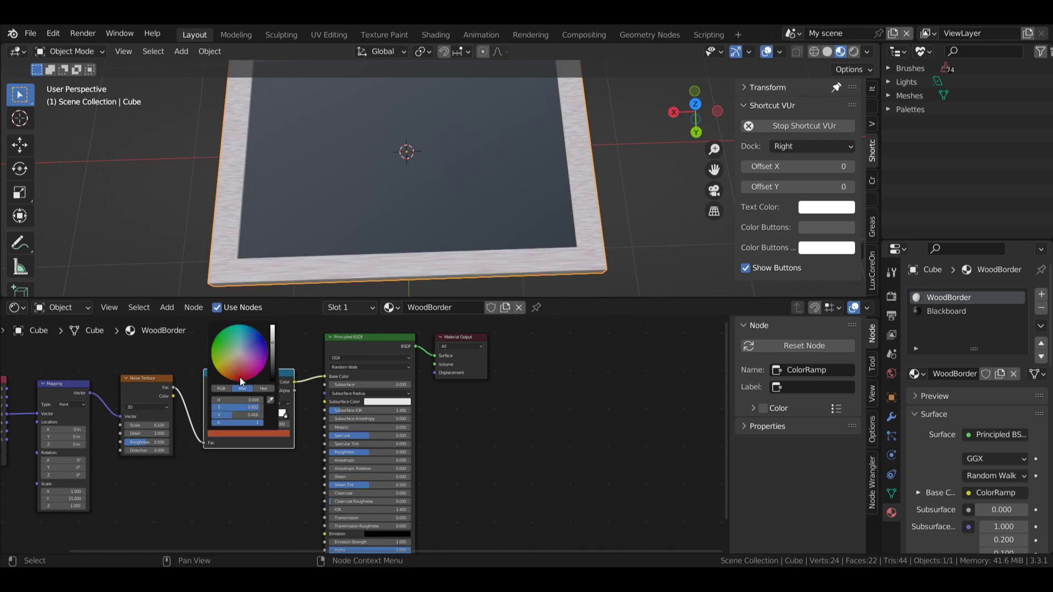
left_click(285, 416)
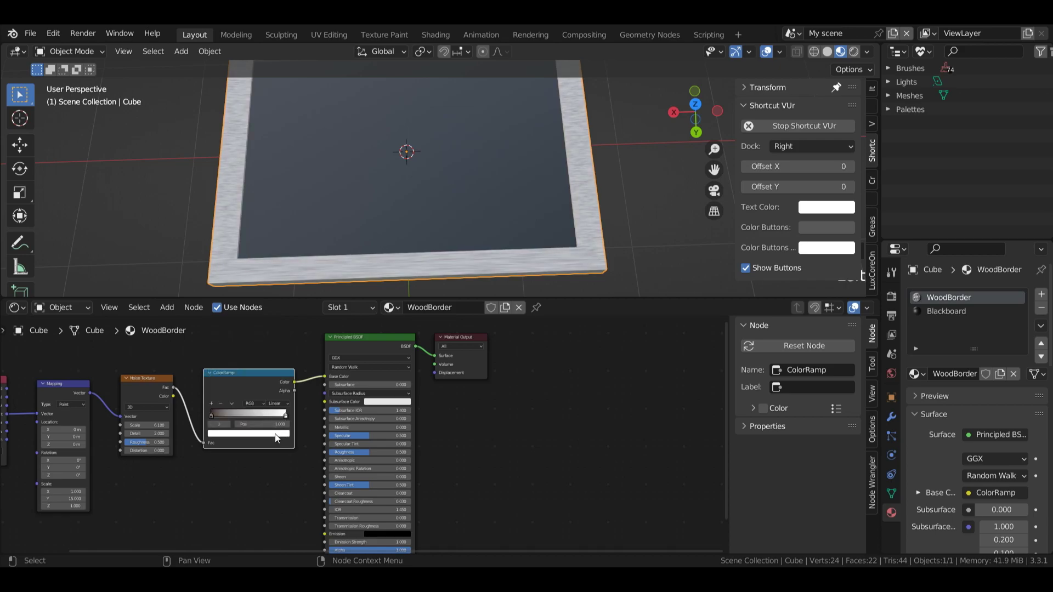
left_click(275, 433)
left_click(235, 363)
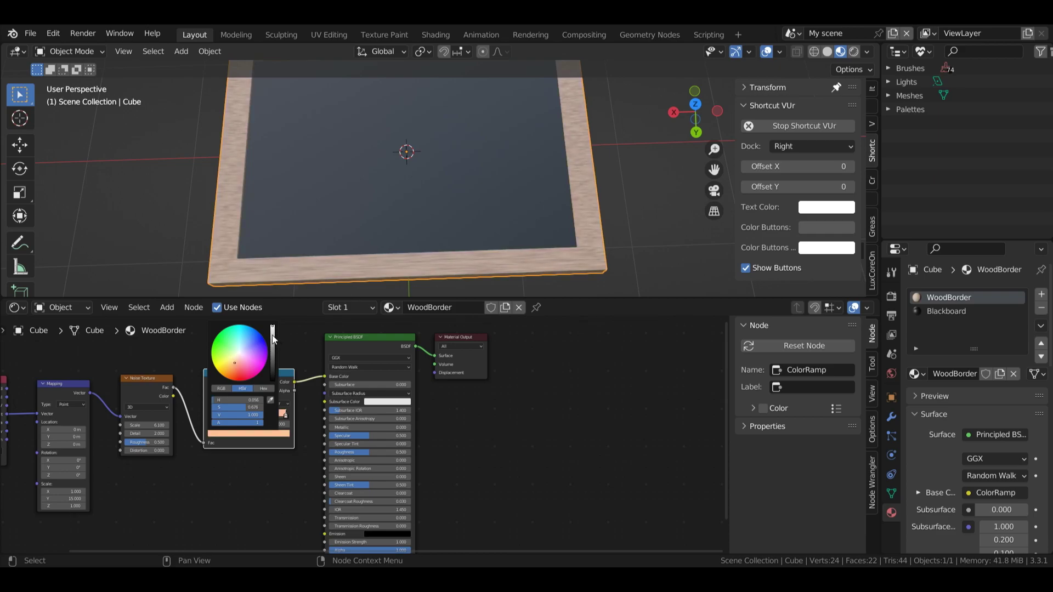
left_click(273, 335)
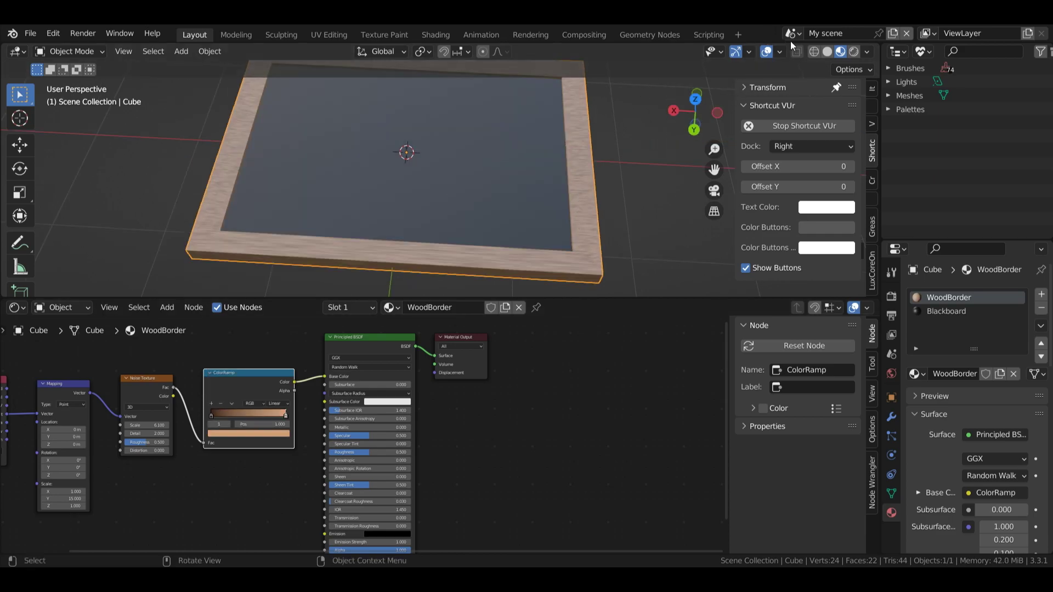
- Show the viewport in Rendered shading
left_click(853, 53)
- Try the Eevee render engine and undo the switch
left_click(892, 296)
left_click(1002, 294)
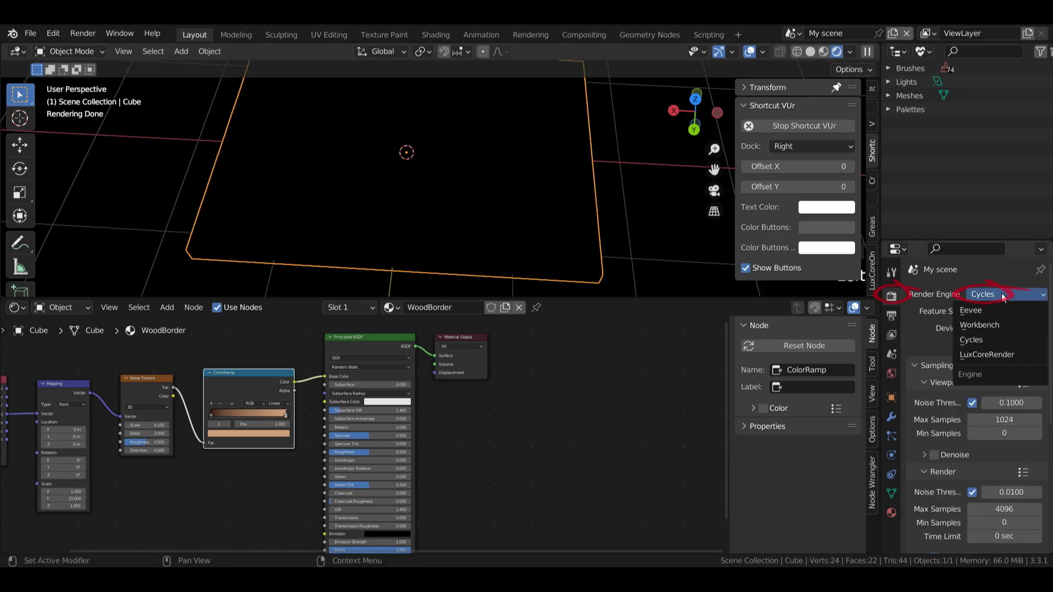
left_click(979, 312)
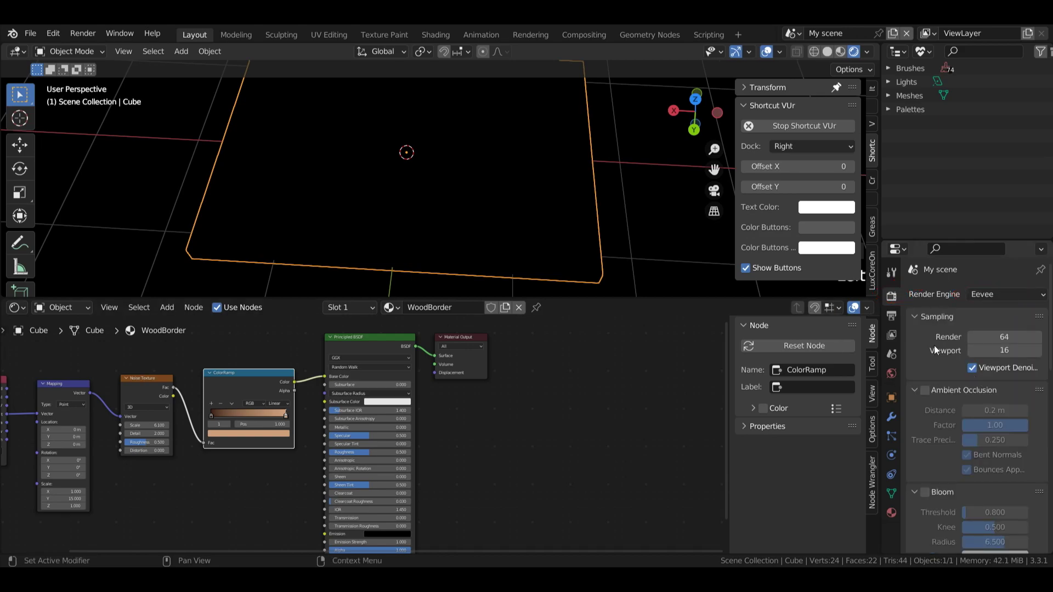
key("ctrl+z")
- Create a new world for the scene and use an Environment Texture as its background color
left_click(892, 374)
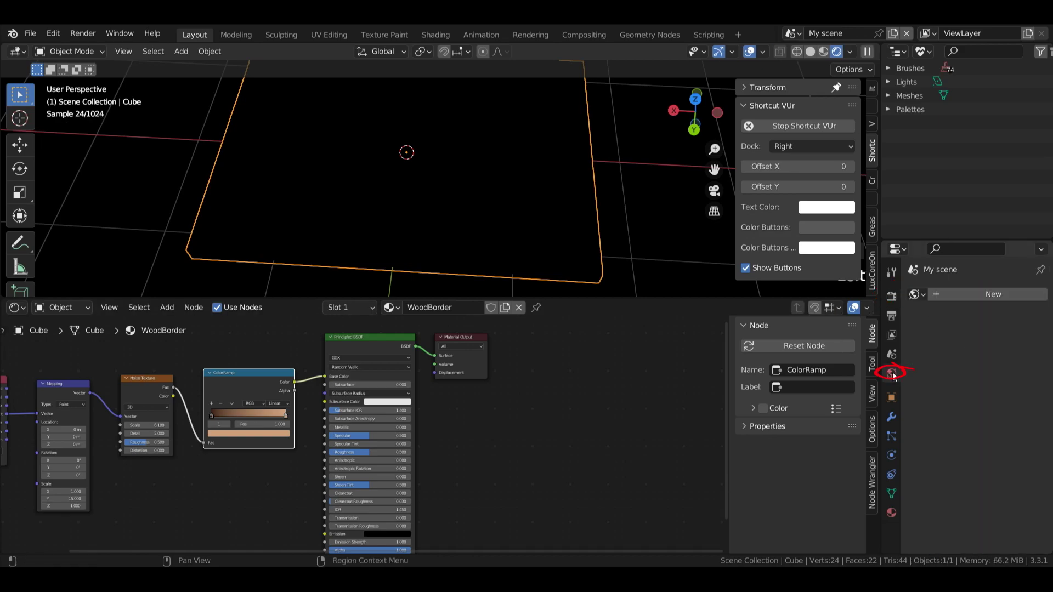
left_click(964, 295)
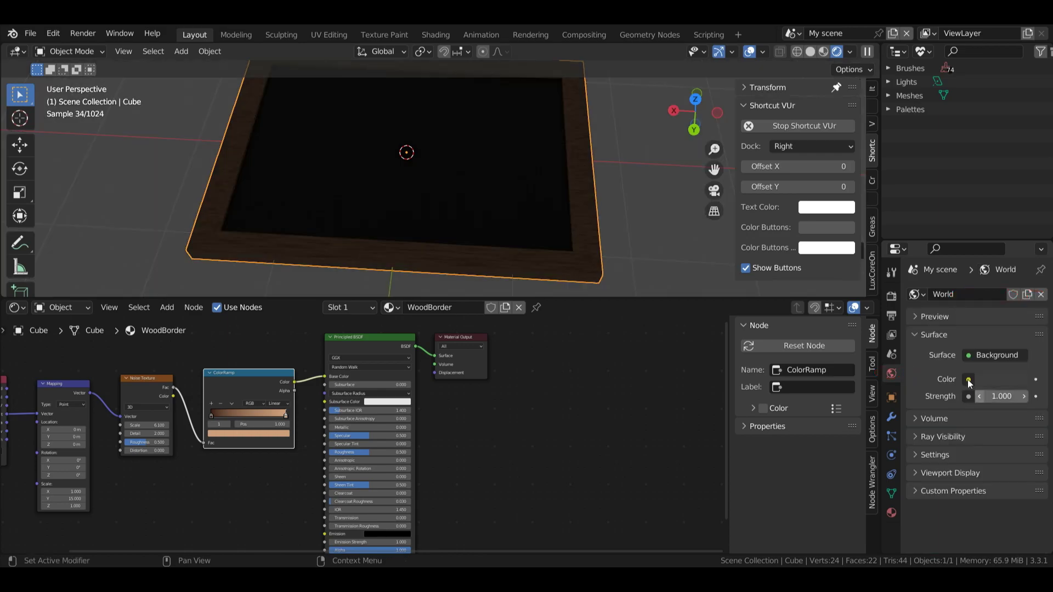
left_click(969, 380)
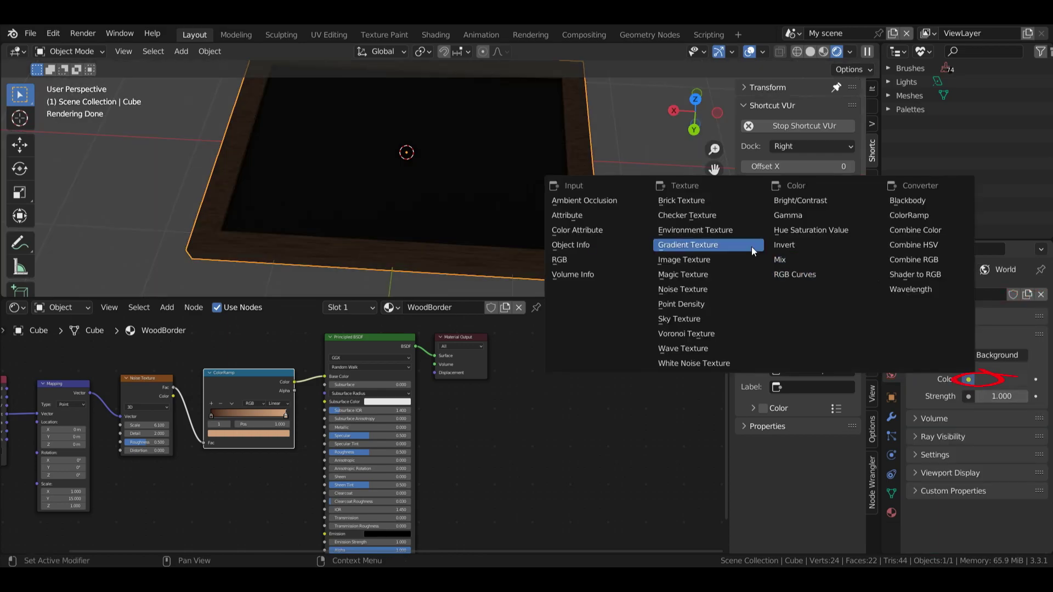
left_click(696, 230)
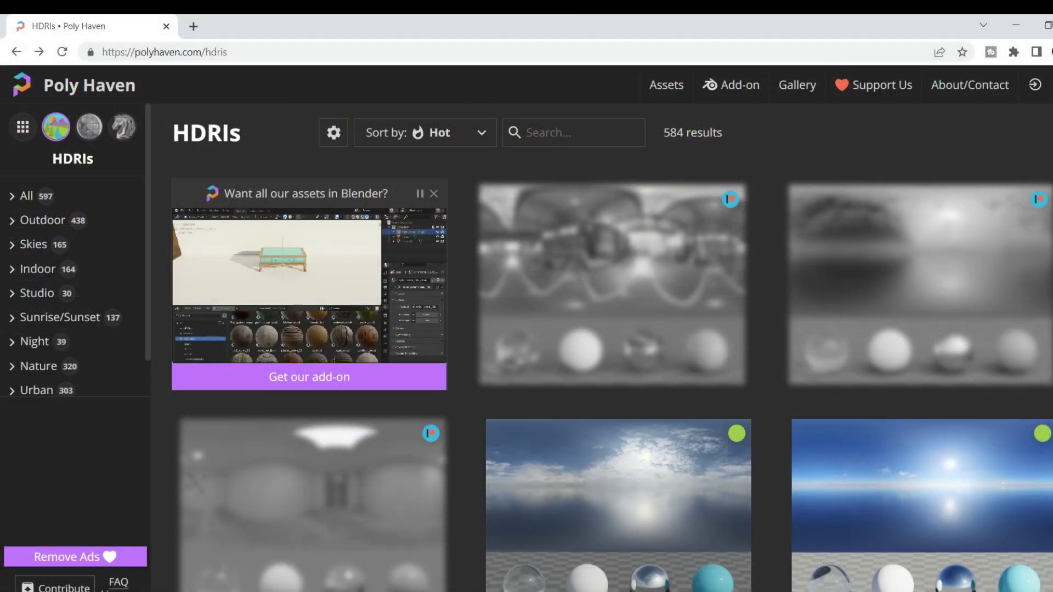
- Browse the HDRI library on Poly Haven
scroll(613, 347, "down", 3)
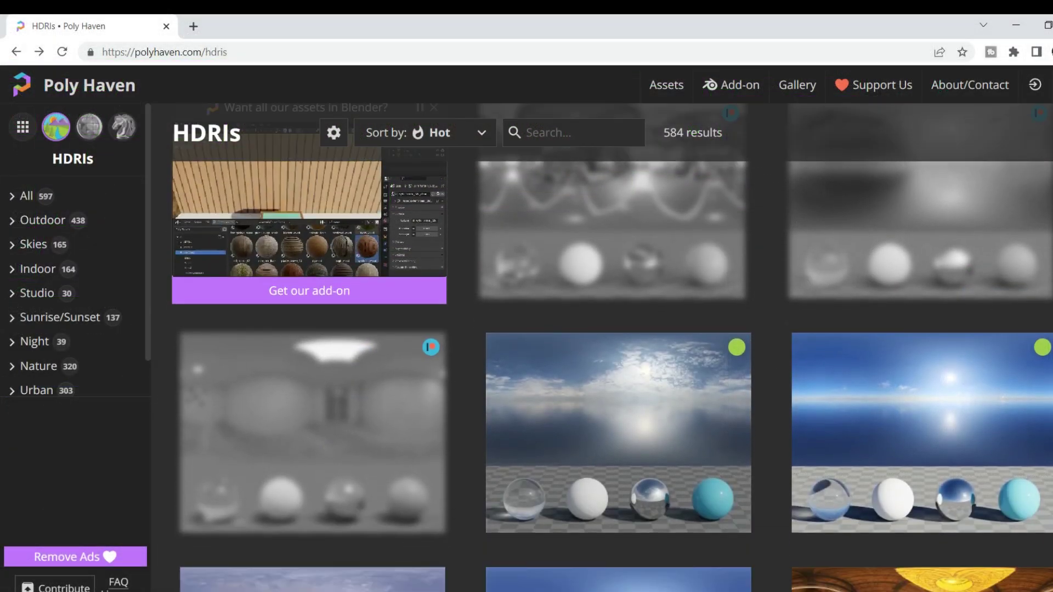
scroll(613, 347, "down", 2)
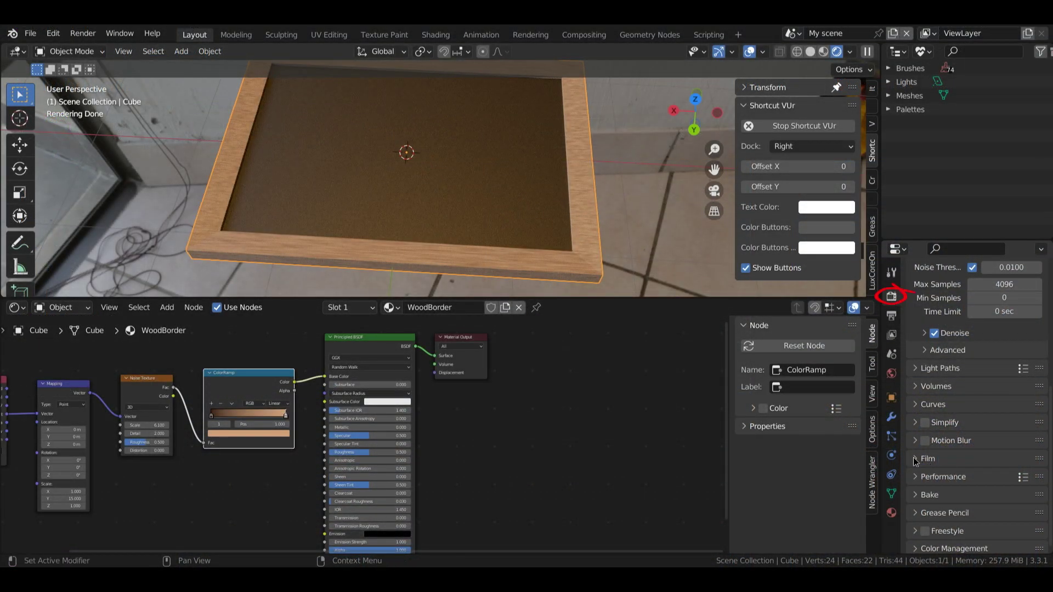
- Make the render film background transparent and switch the render engine to Eevee
left_click(927, 459)
scroll(953, 449, "down", 5)
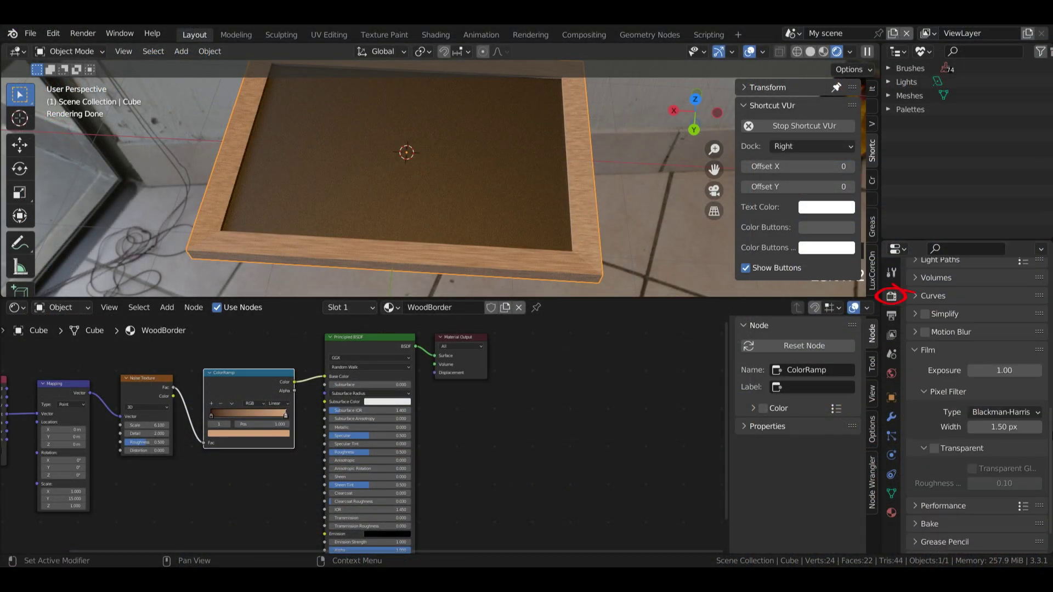
left_click(934, 449)
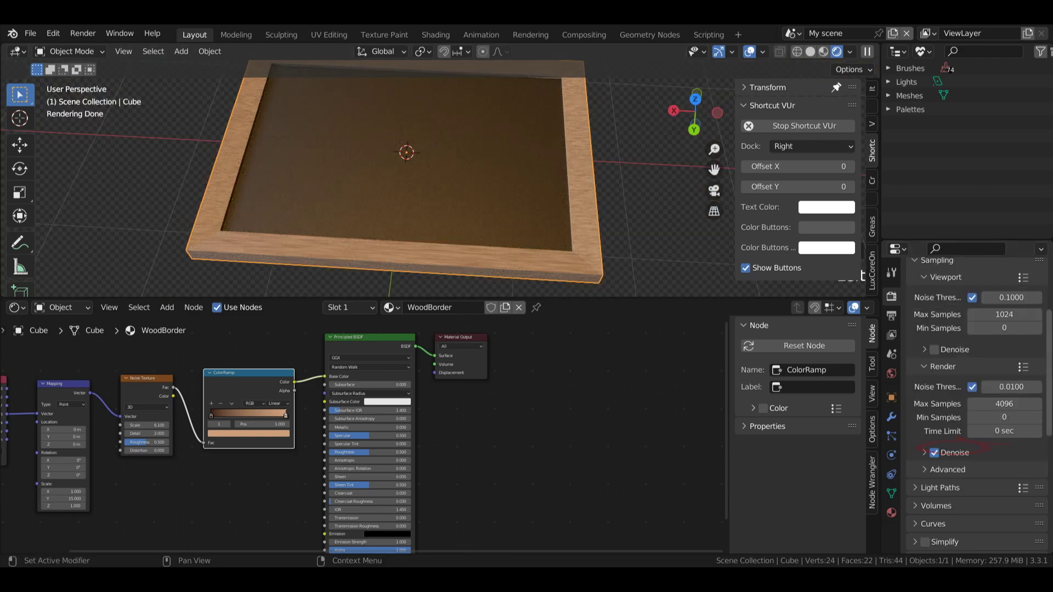
left_click_drag(1049, 373, 1049, 326)
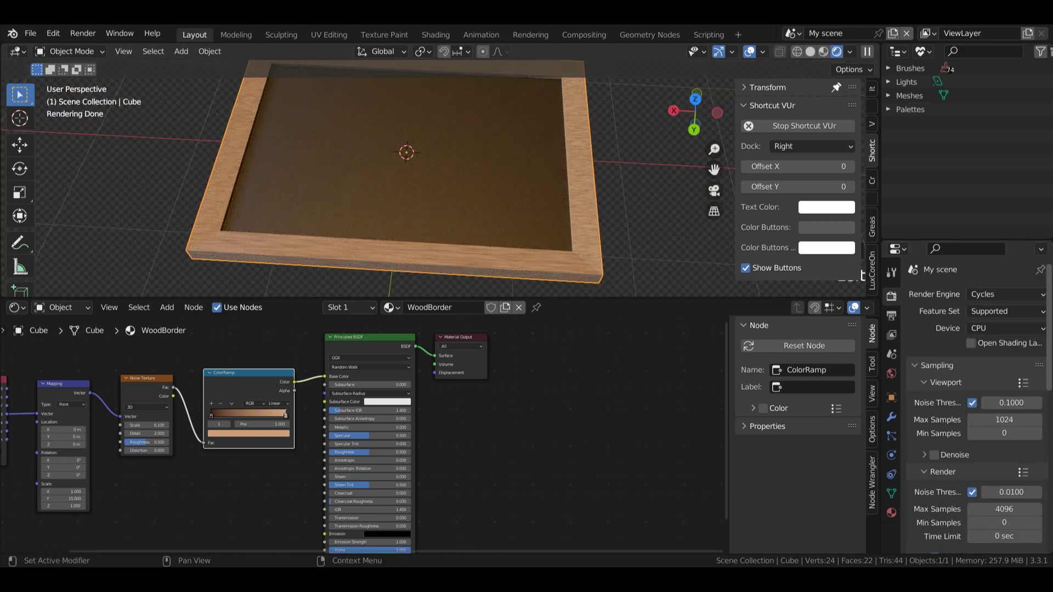
left_click(996, 295)
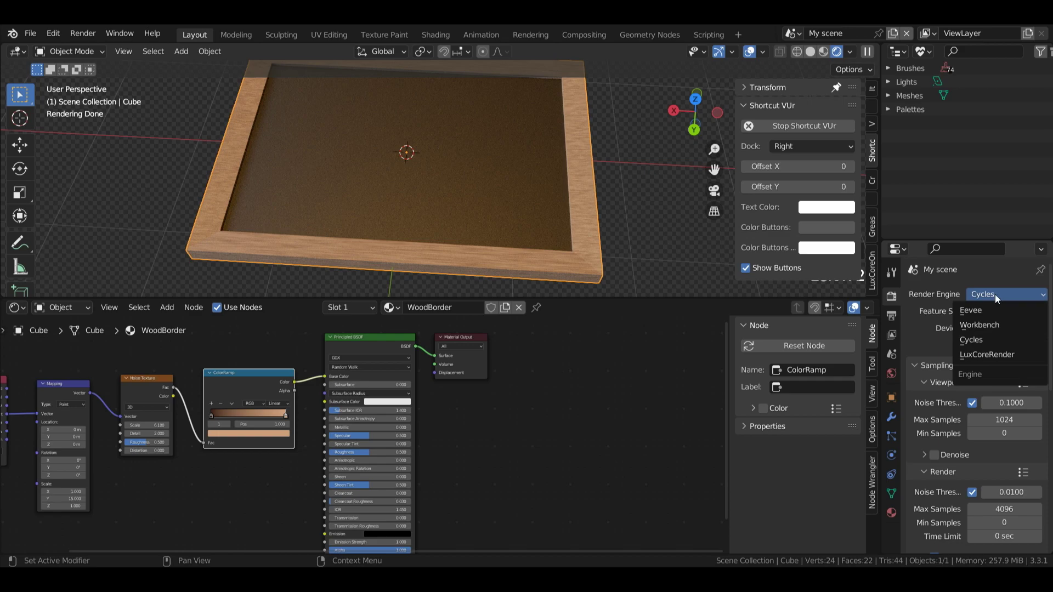
left_click(972, 310)
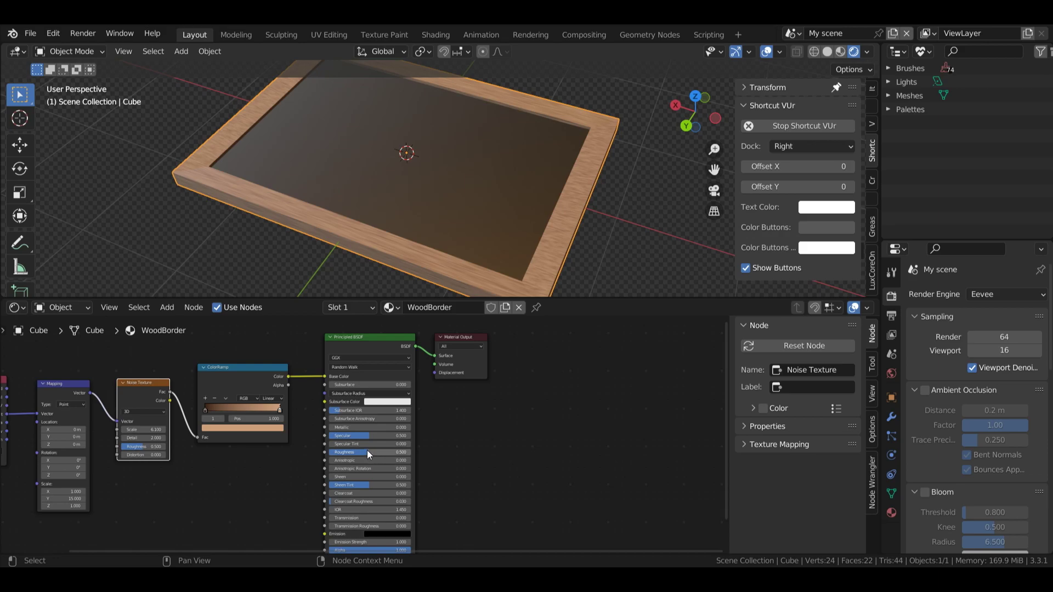
- Slightly lower the Principled BSDF roughness of the WoodBorder material and bring up the Blackboard material's nodes
mouse_move(367, 456)
left_mouse_down()
mouse_move(380, 455)
mouse_move(354, 452)
left_mouse_up()
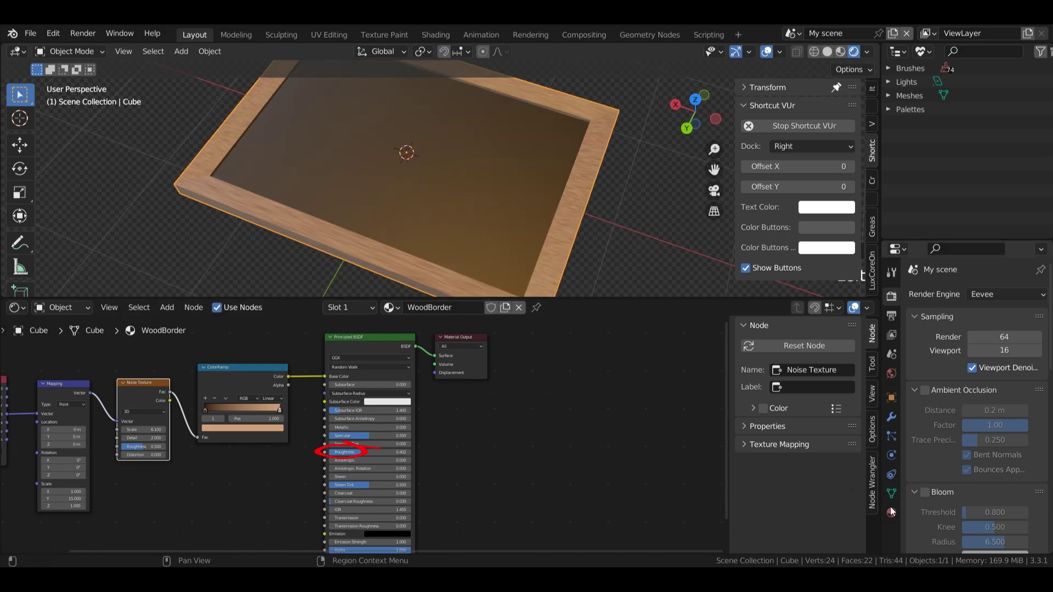
left_click(892, 513)
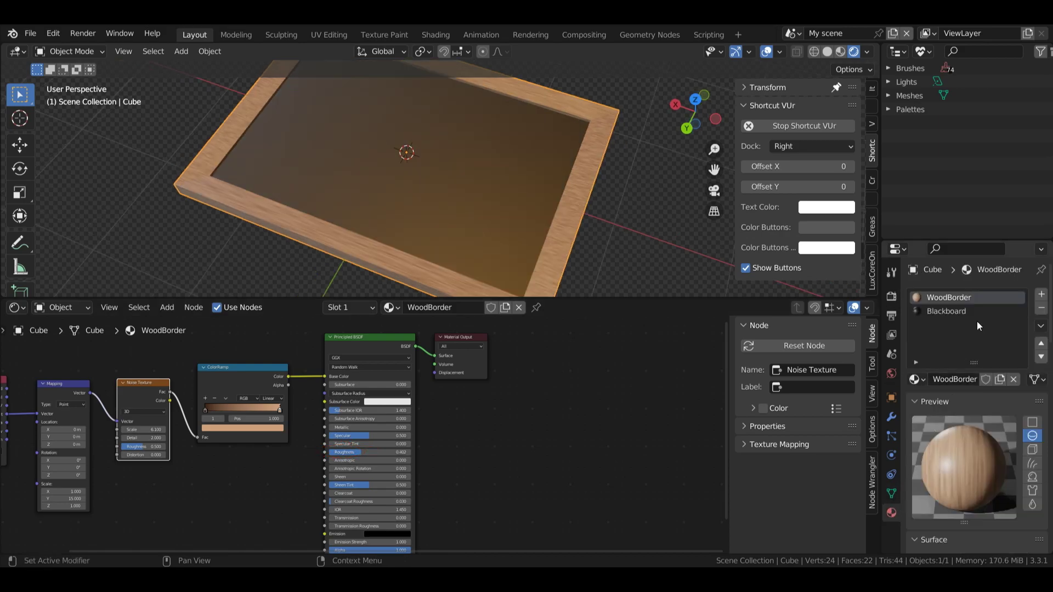
left_click(946, 311)
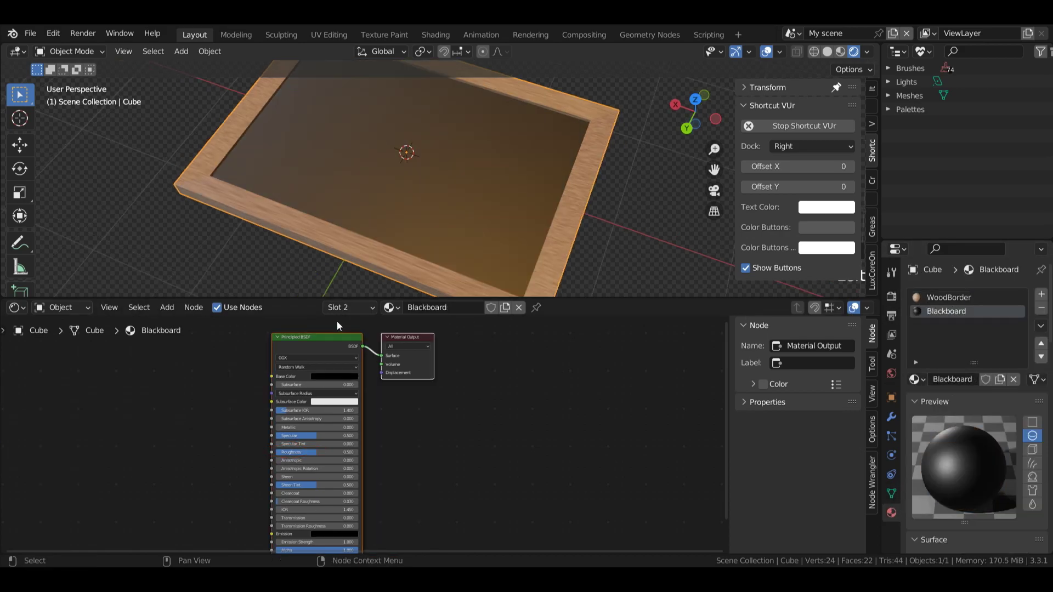
- Add a Noise Texture node and a Texture Coordinate node to the Blackboard material
left_click_drag(292, 343, 392, 346)
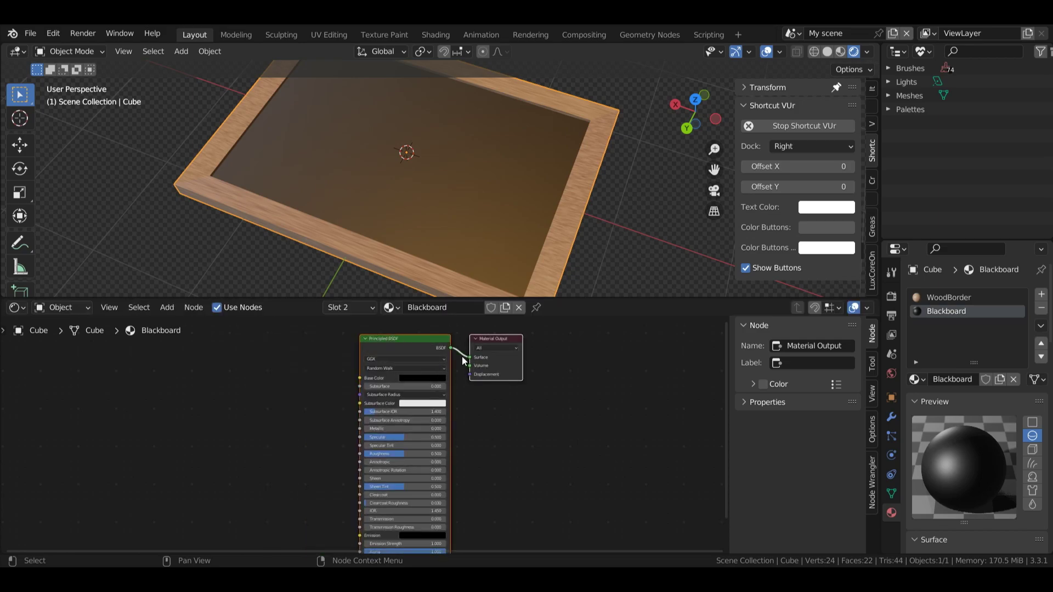
key("shift+a")
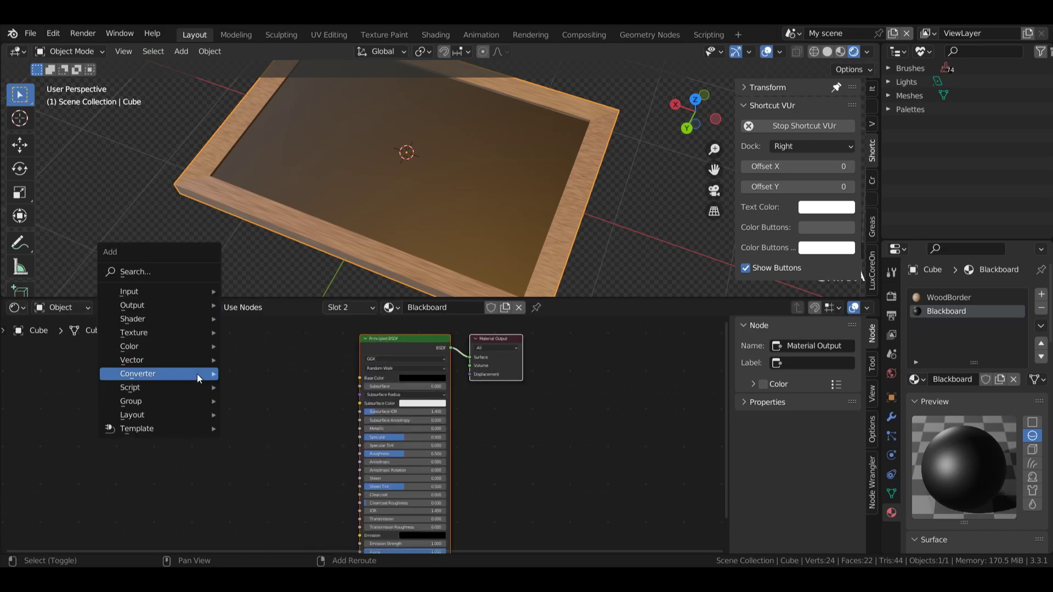
left_click(162, 271)
type("n")
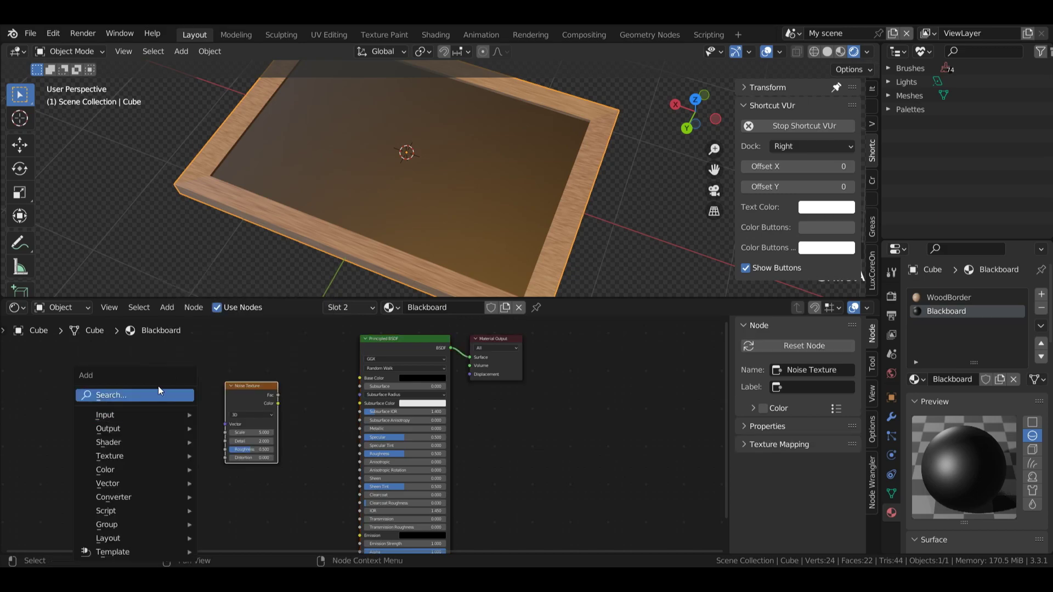
left_click(159, 394)
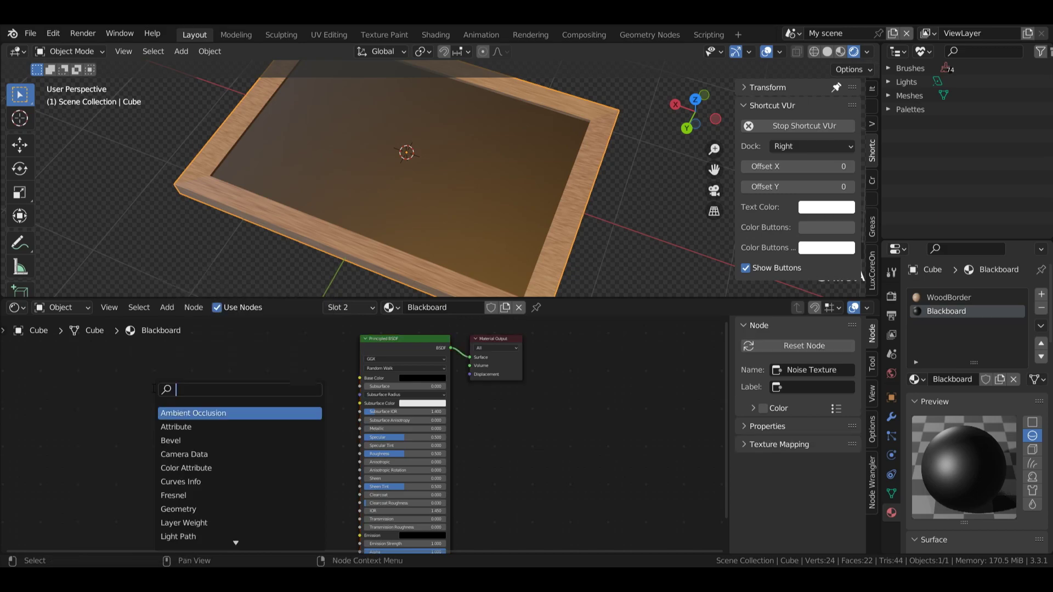
type("te")
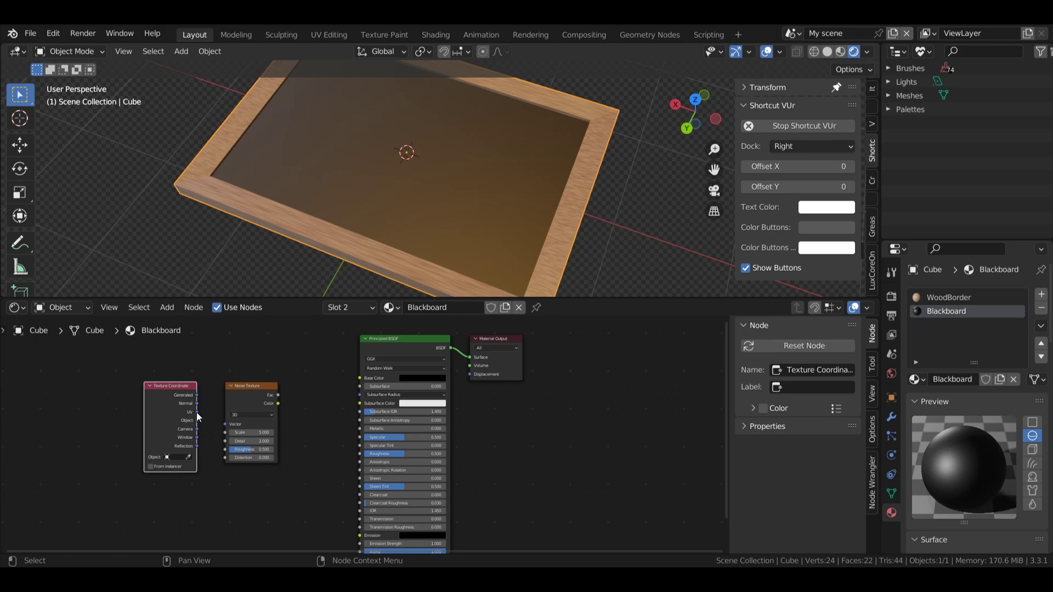
- Connect the Object coordinates to the Noise Texture's Vector and its Fac output to the Principled BSDF's Normal
key("shift+a")
key("Escape")
left_click_drag(197, 420, 231, 425)
left_click_drag(278, 395, 356, 384)
left_click_drag(724, 378, 722, 417)
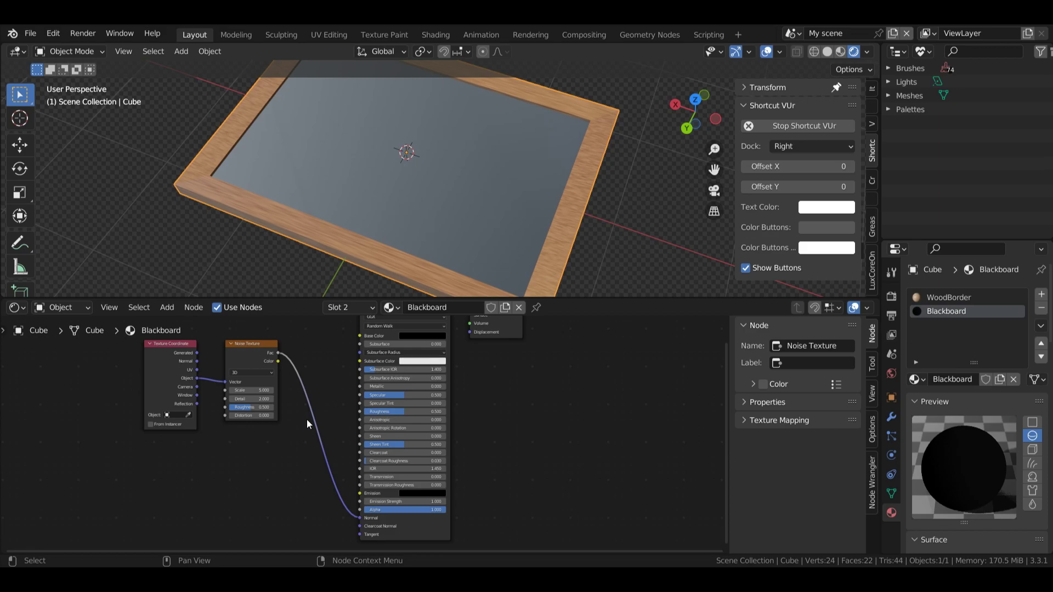
- Set the Noise Texture's Scale to 200 while previewing it through the Material Output, and restore the Principled BSDF connection
left_click_drag(278, 353, 474, 318)
left_click_drag(507, 333, 521, 416)
mouse_move(251, 390)
left_mouse_down()
mouse_move(351, 390)
mouse_move(239, 389)
left_mouse_up()
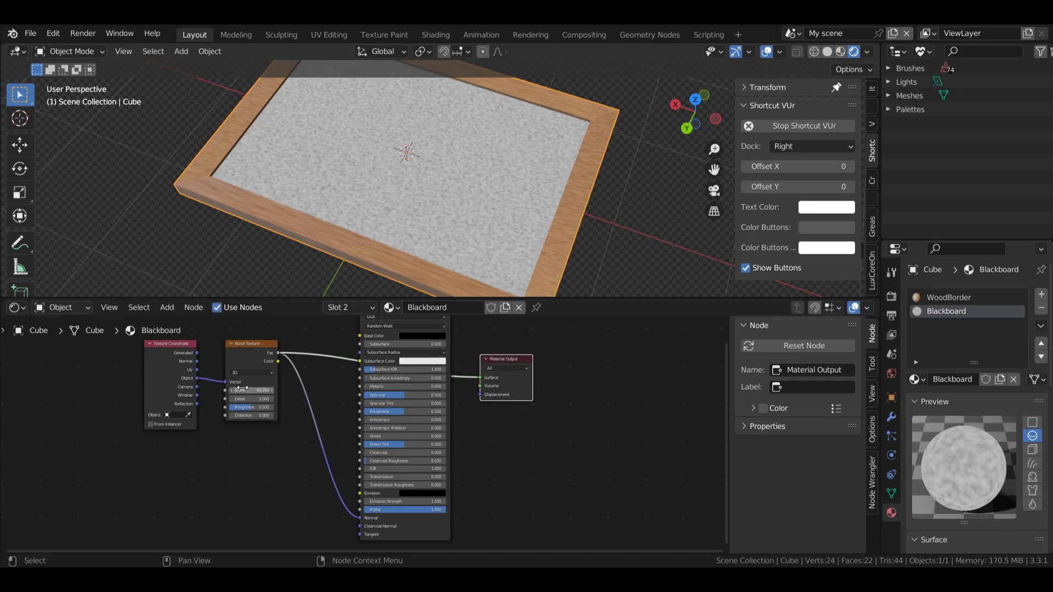
left_click(258, 390)
type("200")
key("Return")
scroll(429, 217, "up", 5)
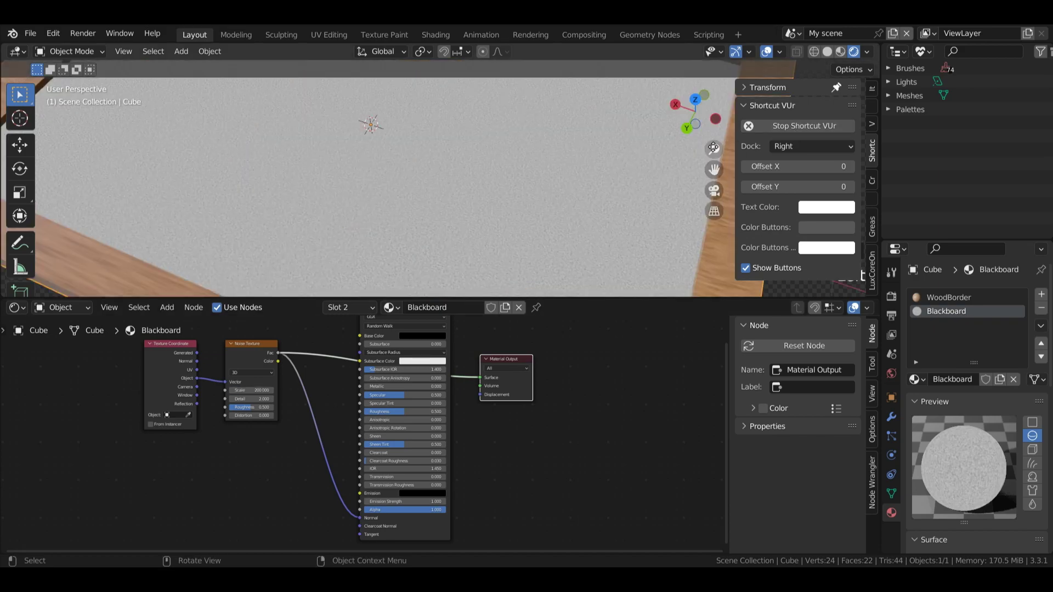
left_click(411, 480, "ctrl+shift")
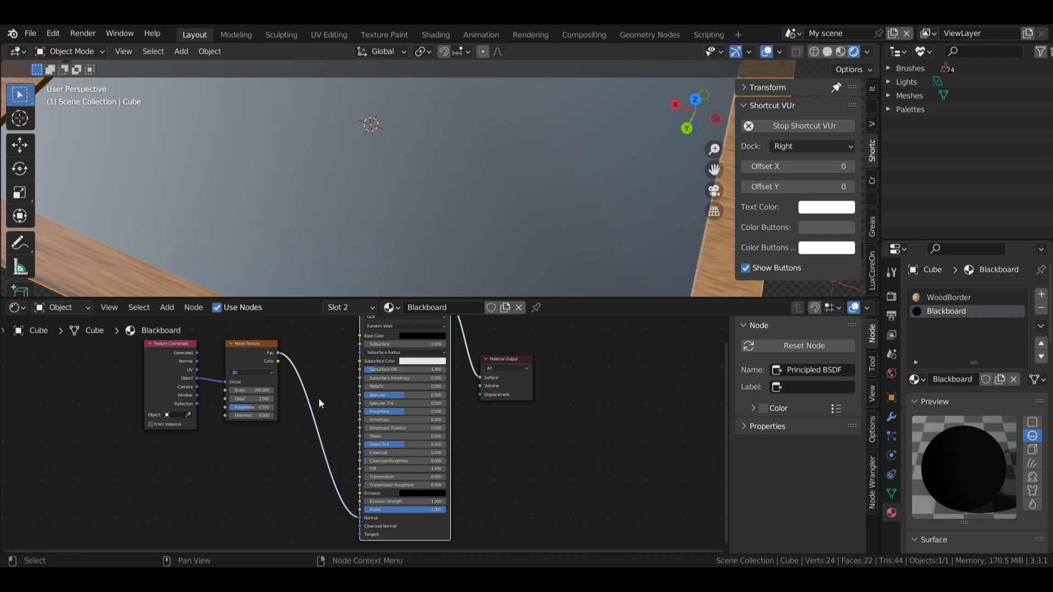
- Insert a Bump node between the Noise Texture and the Principled BSDF's Normal, feeding the noise Fac into its Height
key("shift+a")
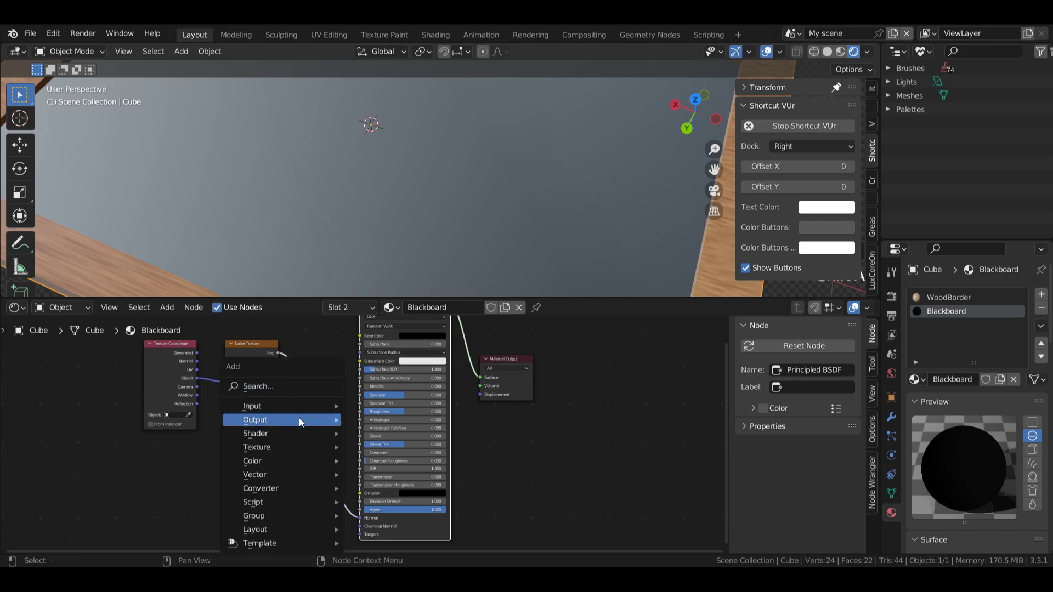
mouse_move(285, 475)
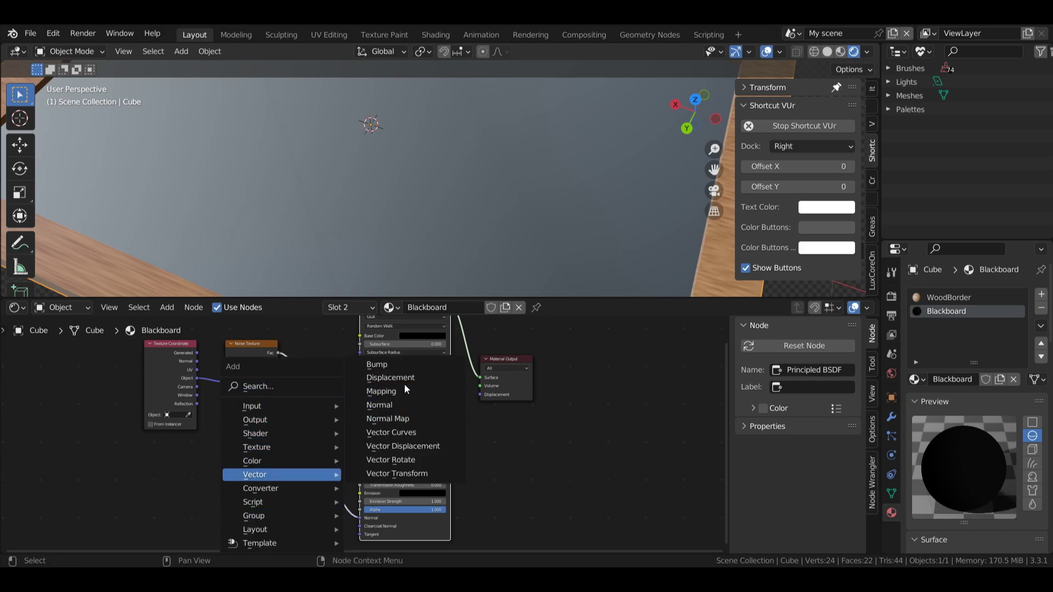
left_click(386, 365)
left_click(300, 419)
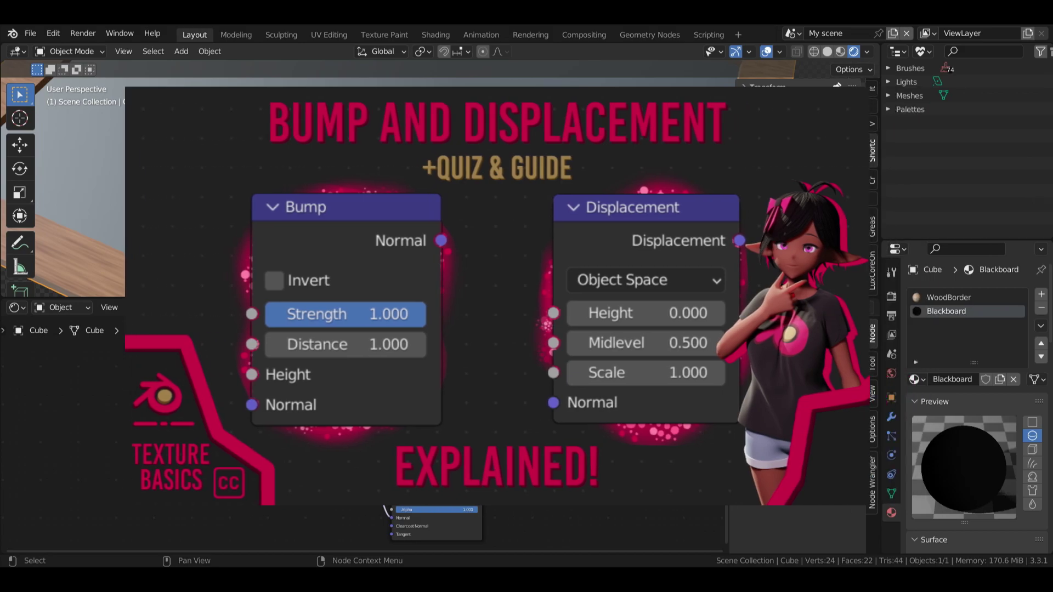
left_click_drag(308, 478, 309, 471)
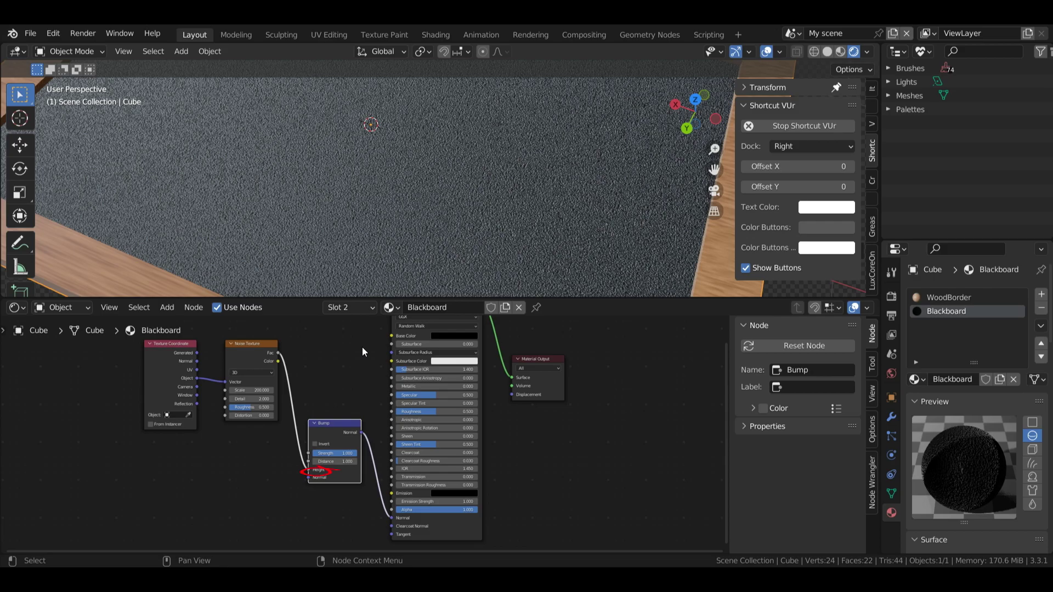
- Raise the roughness of the Blackboard's Principled BSDF to about 0.9
mouse_move(706, 150)
left_mouse_down()
mouse_move(706, 203)
mouse_move(706, 132)
mouse_move(706, 151)
left_mouse_up()
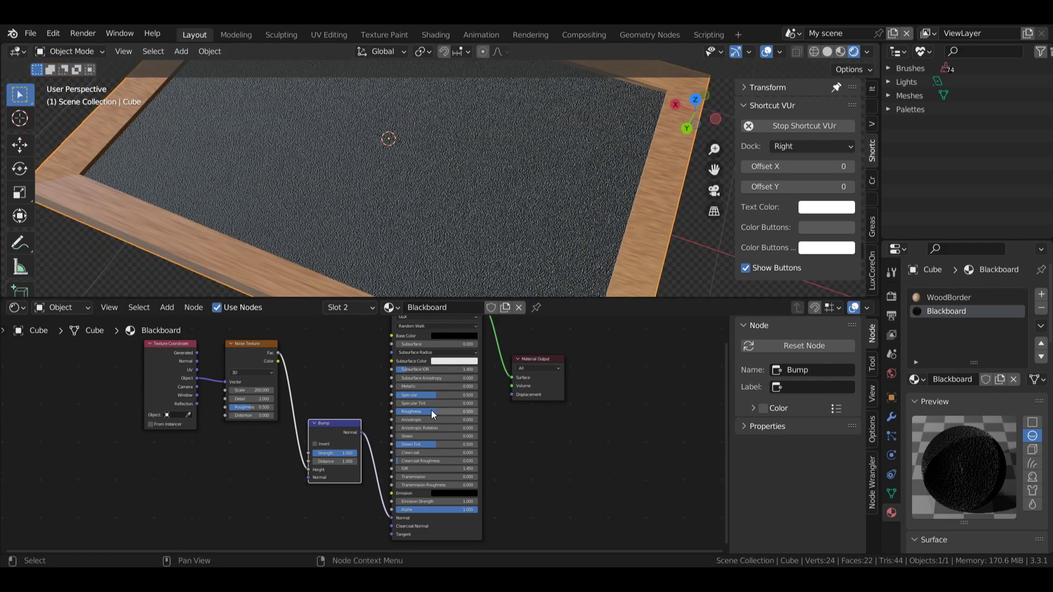
left_click_drag(433, 412, 400, 413)
left_click_drag(466, 412, 469, 412)
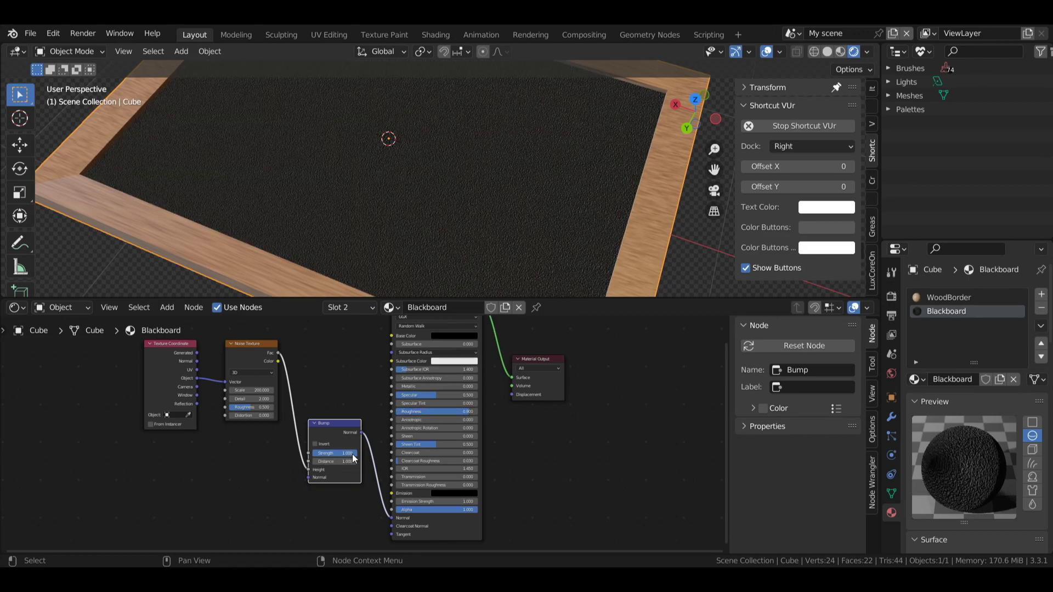
- Set the Bump node's Strength to 0.1
left_click_drag(352, 455, 351, 454)
left_click(345, 454)
type(".1")
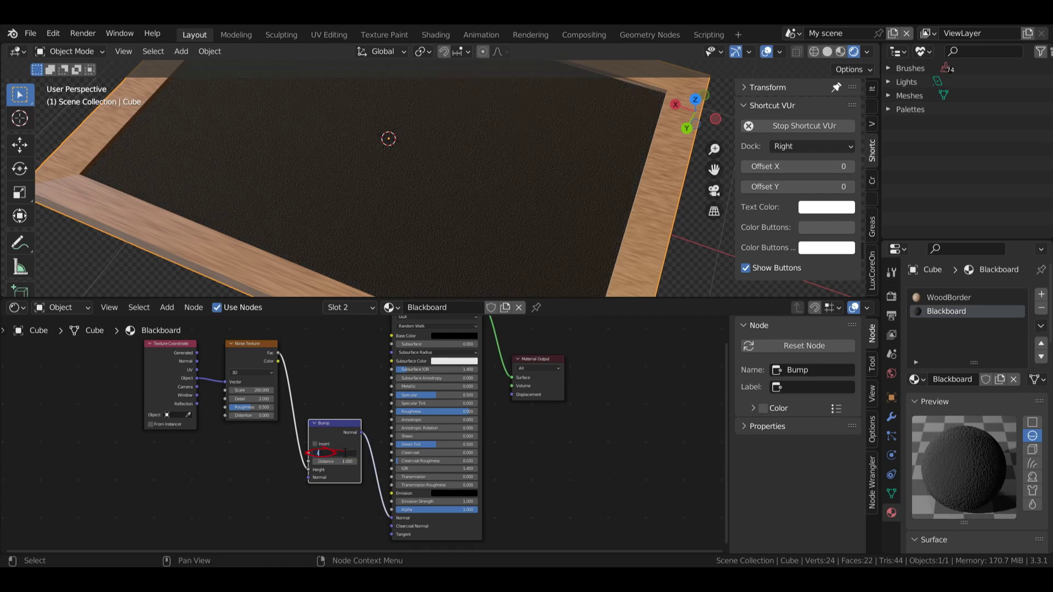
key("Return")
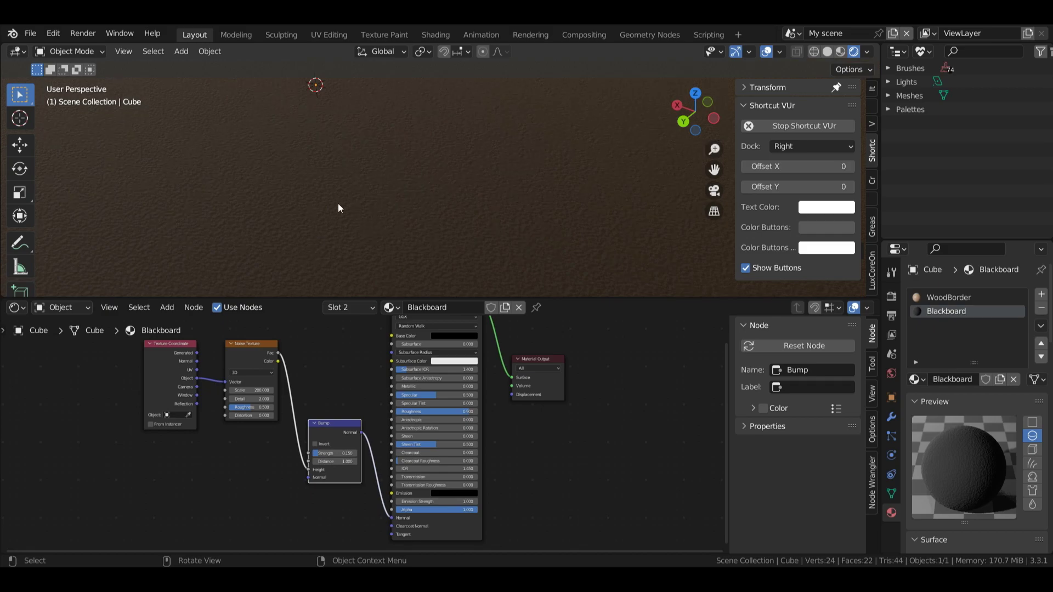
- Move the Texture Coordinate and Noise Texture nodes away from the Bump node and raise the noise roughness to 1
left_click_drag(256, 353, 238, 360)
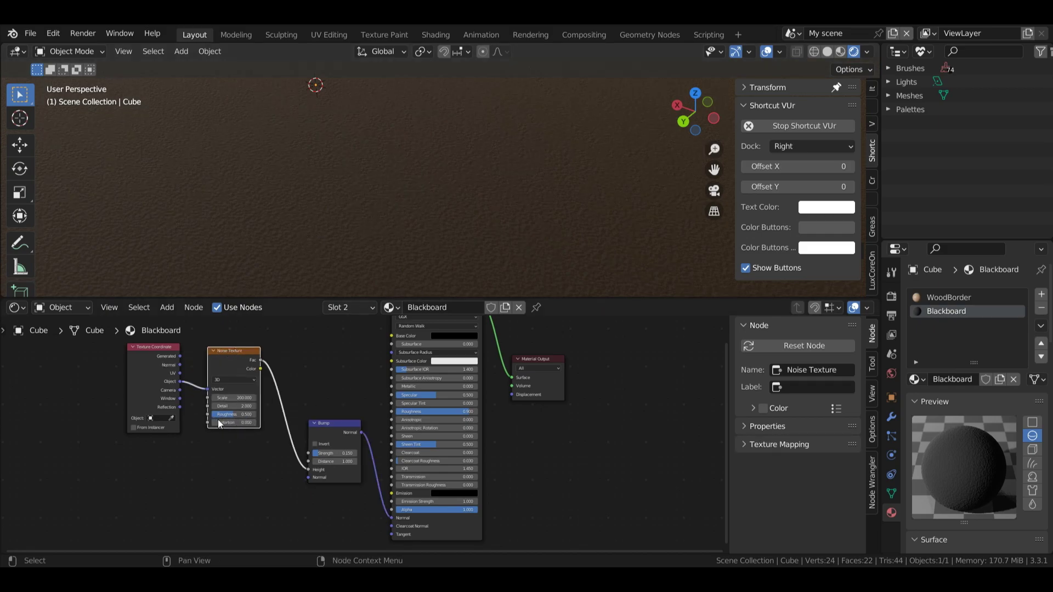
left_click(220, 421)
left_click_drag(236, 422, 257, 416)
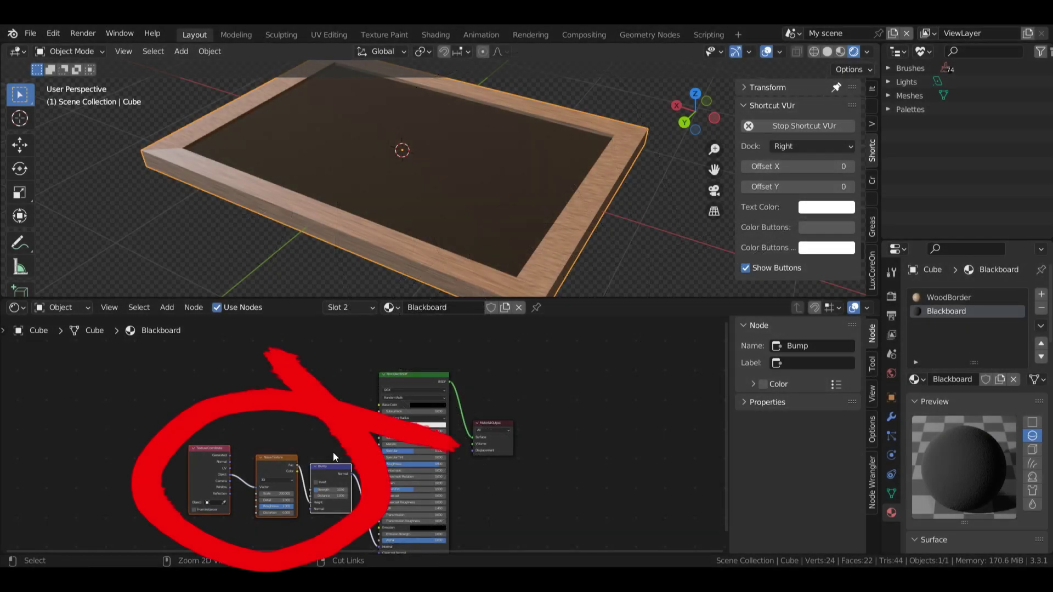
- Group the Texture Coordinate, Noise Texture and Bump nodes in a frame labelled Bump and move it below the other nodes
key("ctrl+j")
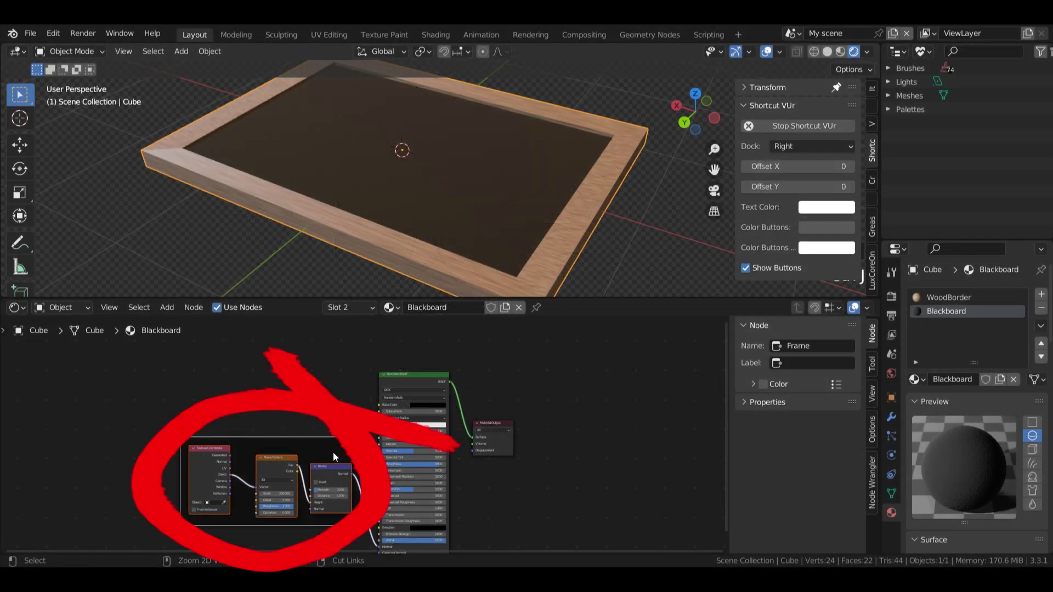
left_click(301, 446)
left_click(781, 387)
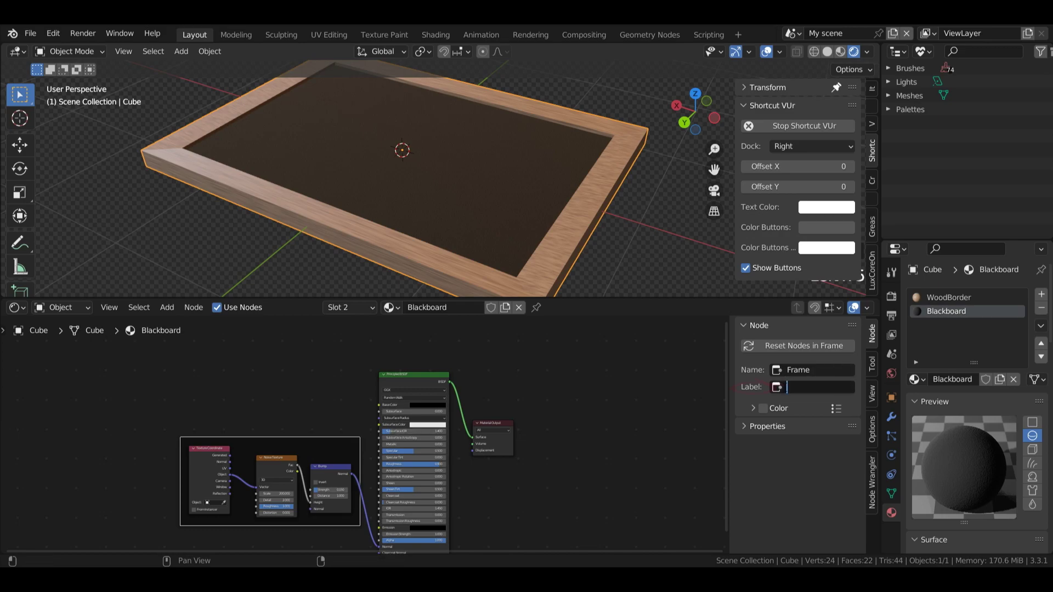
type("Bump")
key("Return")
left_click_drag(298, 443, 223, 485)
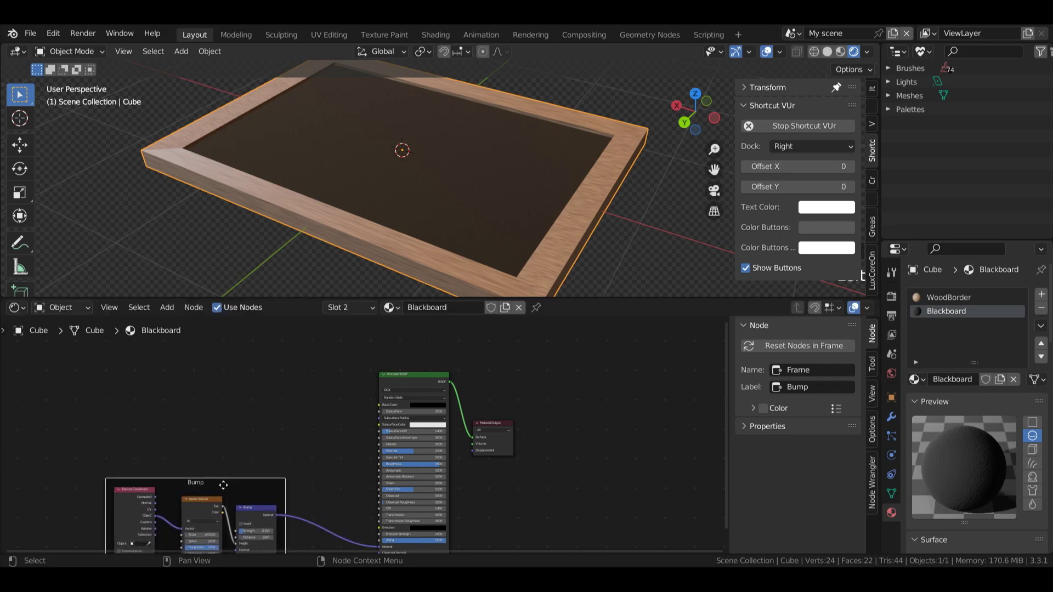
- Add an Image Texture node above the Bump frame in the Blackboard material
key("shift+a")
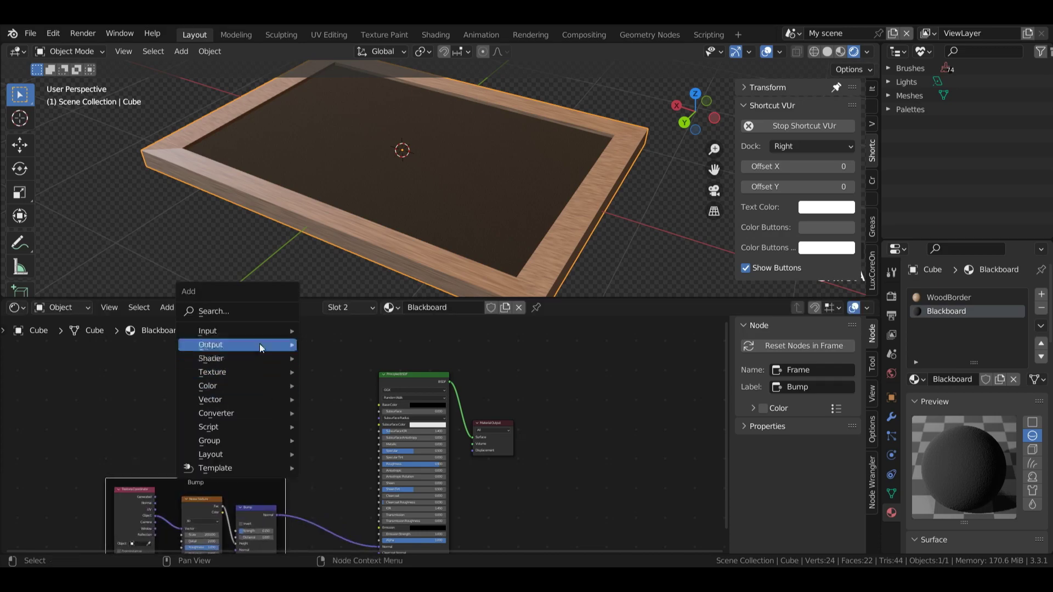
mouse_move(241, 370)
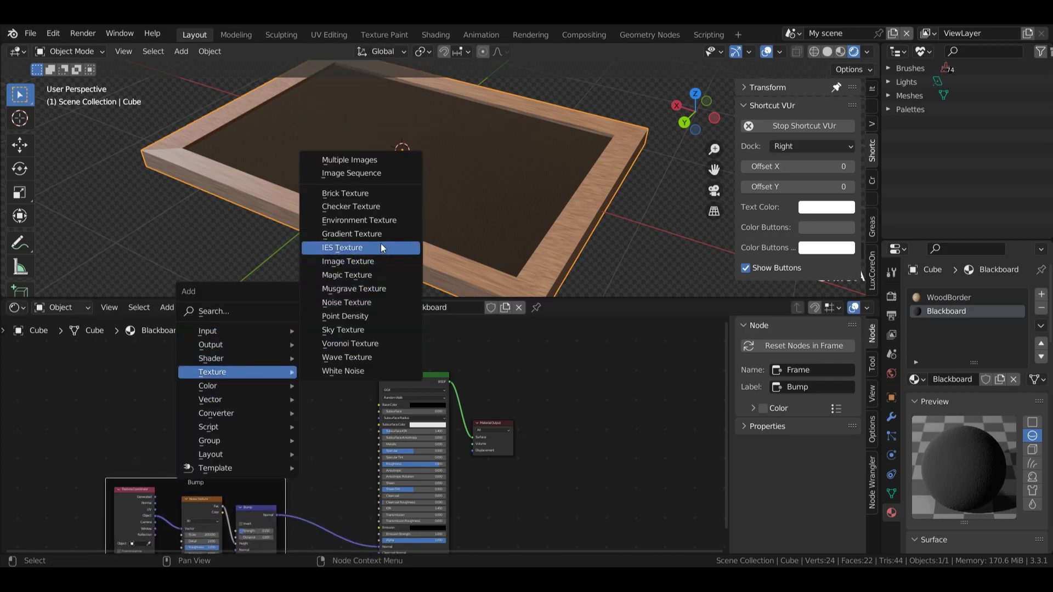
left_click(360, 261)
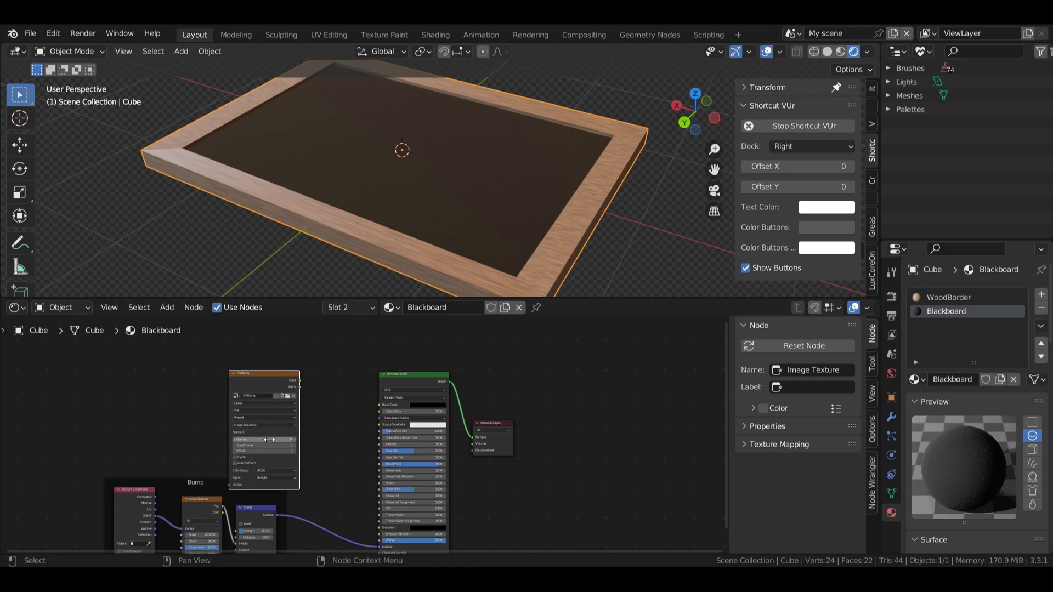
- Show the Timeline in place of the Shader Editor to check the scene's start and end frames
scroll(299, 442, "up", 3)
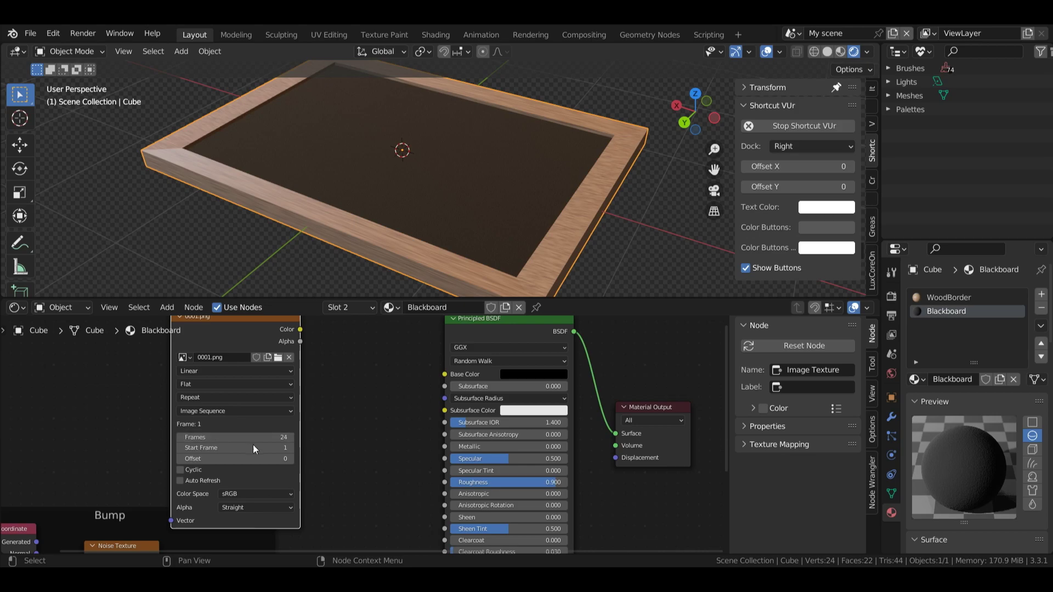
left_click(17, 308)
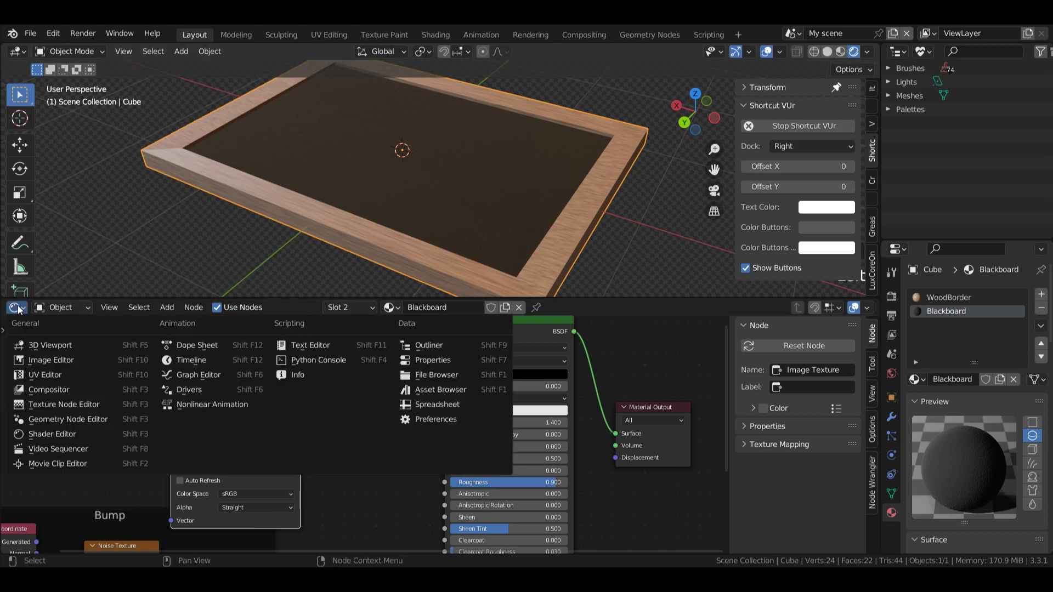
left_click(191, 360)
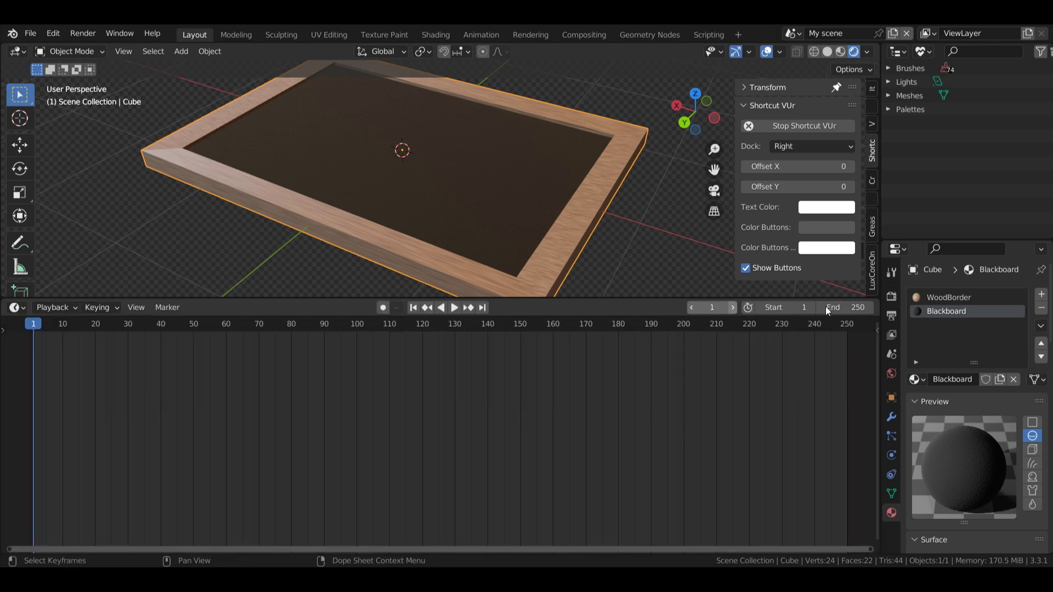
left_click(829, 311)
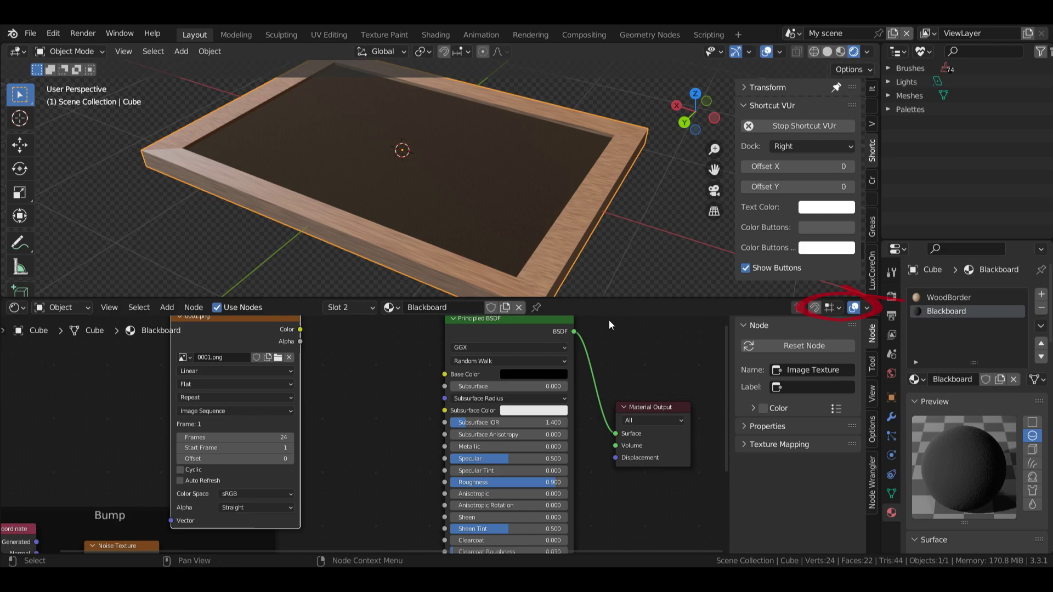
- Connect the Image Texture's Color output to the Principled BSDF's Base Color and move the Bump frame further down
scroll(609, 324, "down", 2)
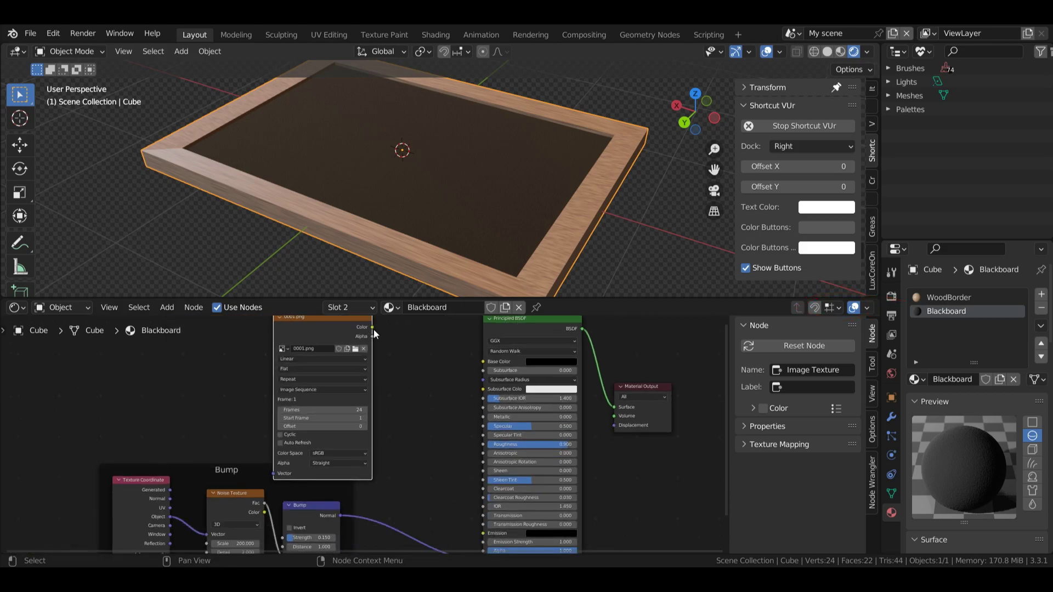
mouse_move(374, 329)
left_mouse_down()
mouse_move(454, 377)
mouse_move(483, 362)
left_mouse_up()
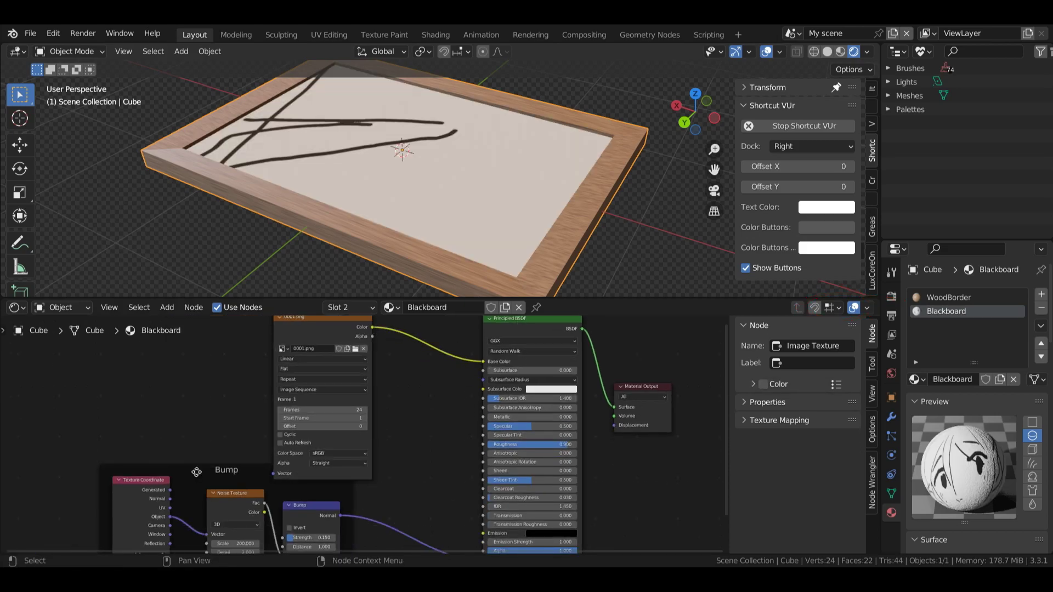
left_click_drag(197, 472, 195, 508)
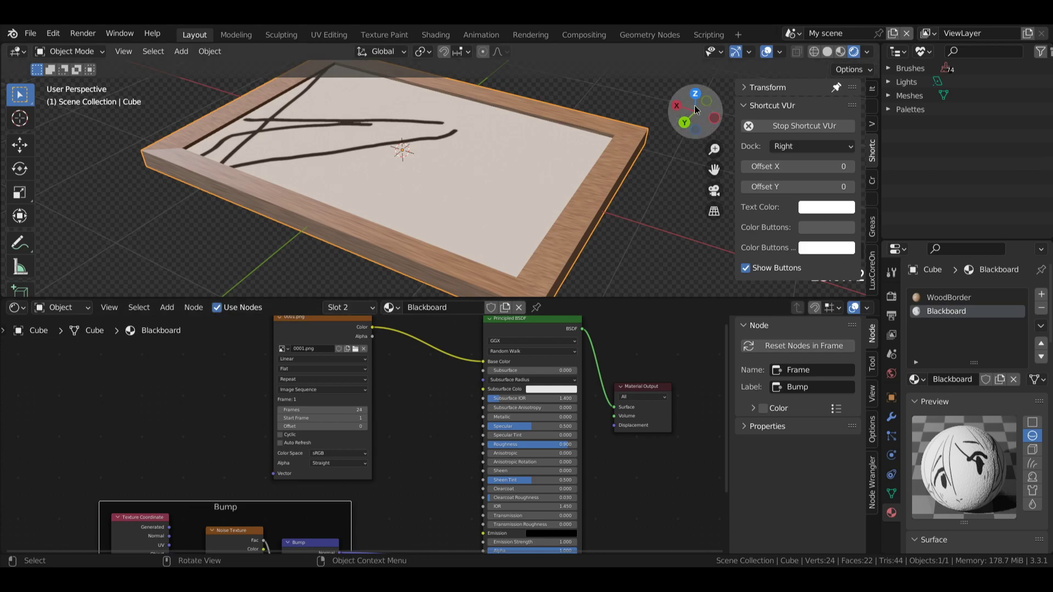
- Add a second Texture Coordinate node beside the Image Texture and connect its UV output to the texture's Vector input
left_click_drag(696, 109, 326, 133)
left_click(214, 403)
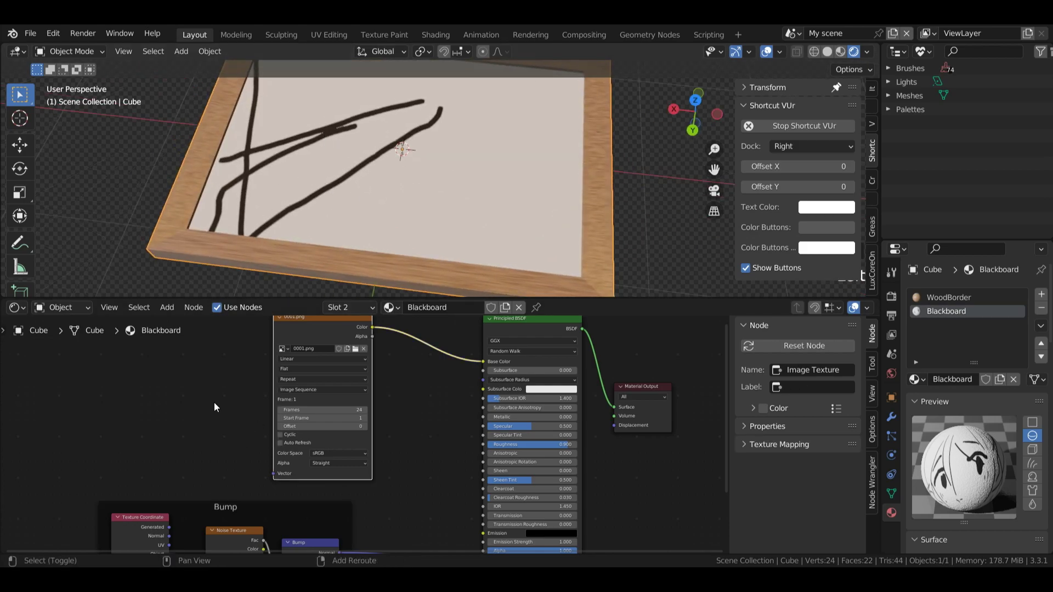
key("shift+a")
mouse_move(166, 401)
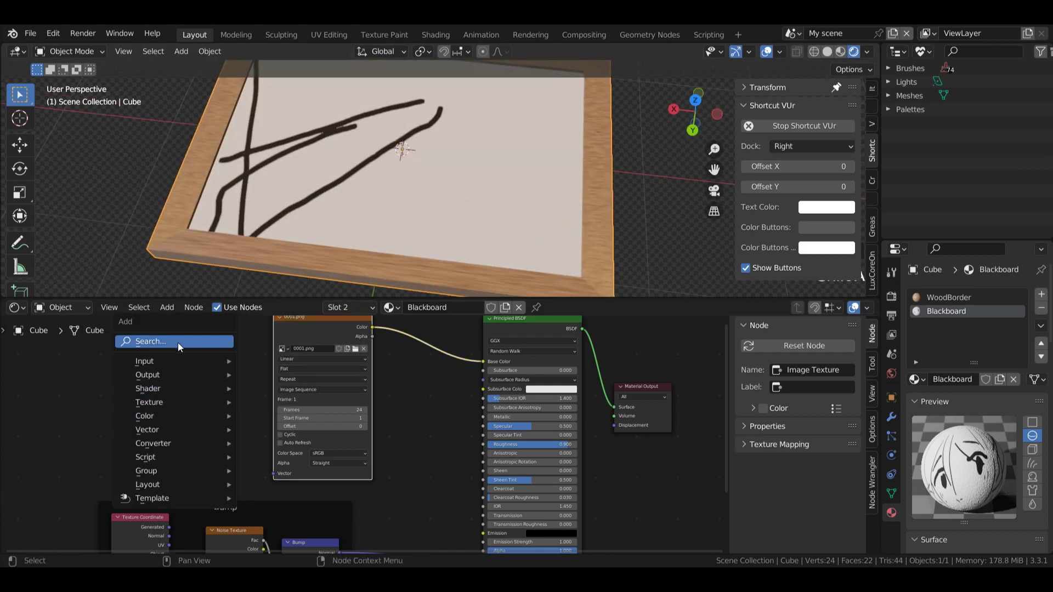
mouse_move(173, 356)
left_click(311, 305)
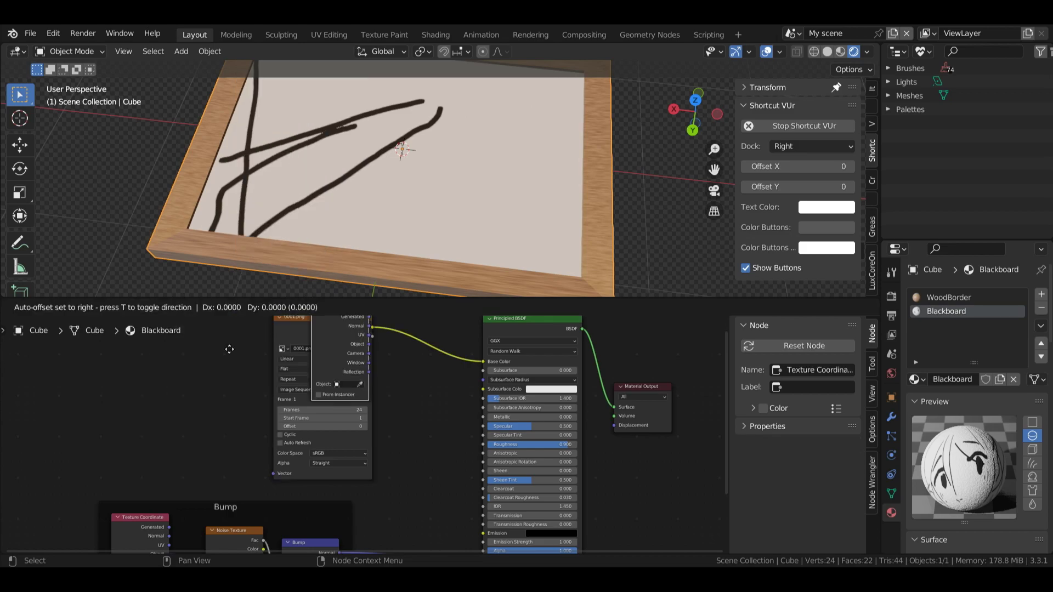
left_click(222, 406)
left_click_drag(206, 403, 273, 474)
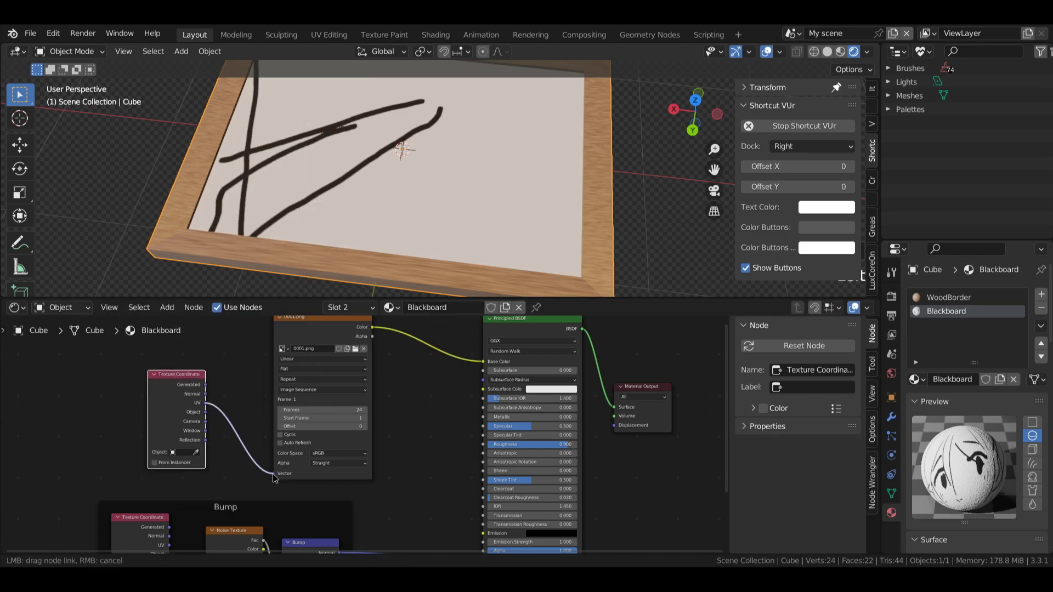
- Split the 3D viewport, make the new area a UV Editor, and enter Edit Mode to show the cube's UVs
middle_click_drag(472, 164, 505, 151)
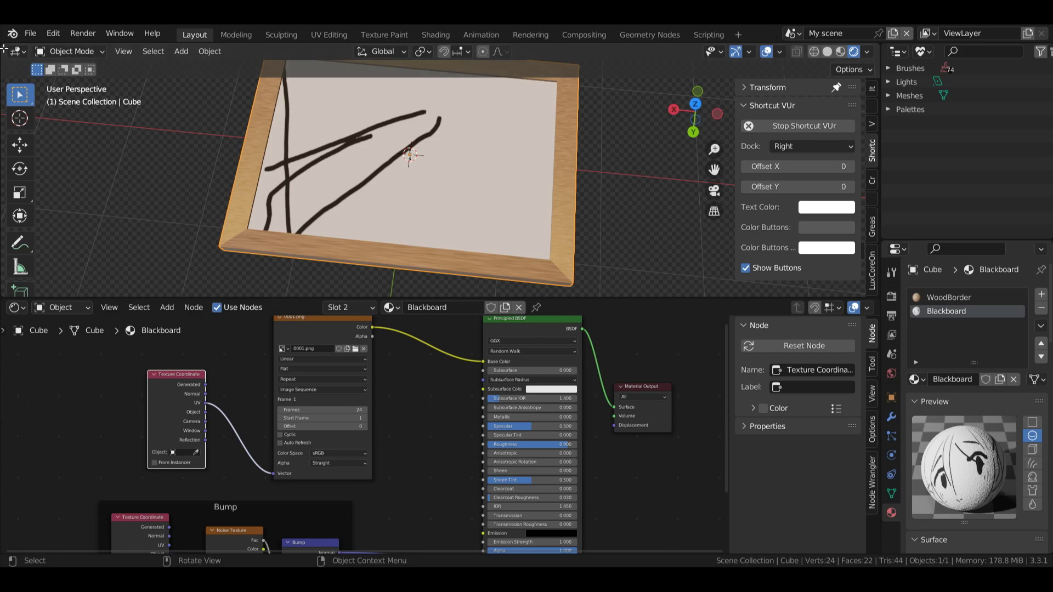
left_click_drag(11, 47, 247, 44)
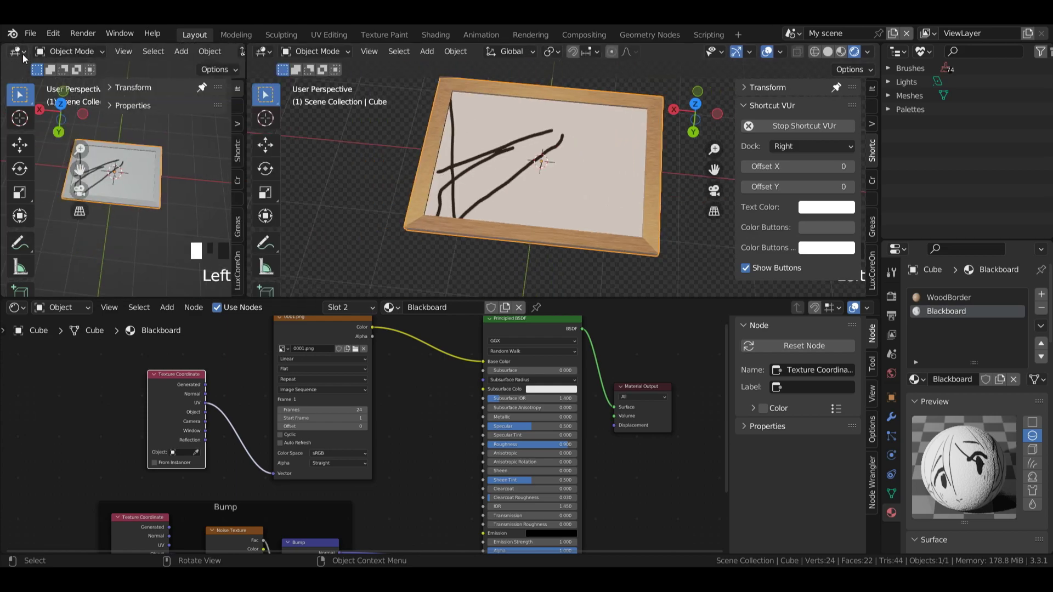
left_click(22, 54)
left_click(46, 120)
key("Tab")
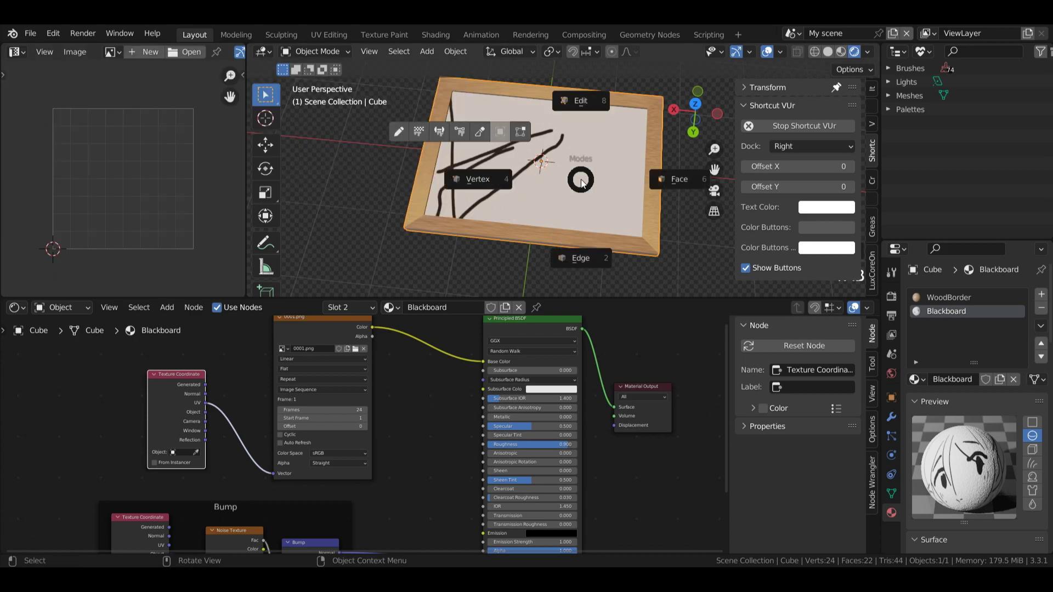
left_click(581, 100)
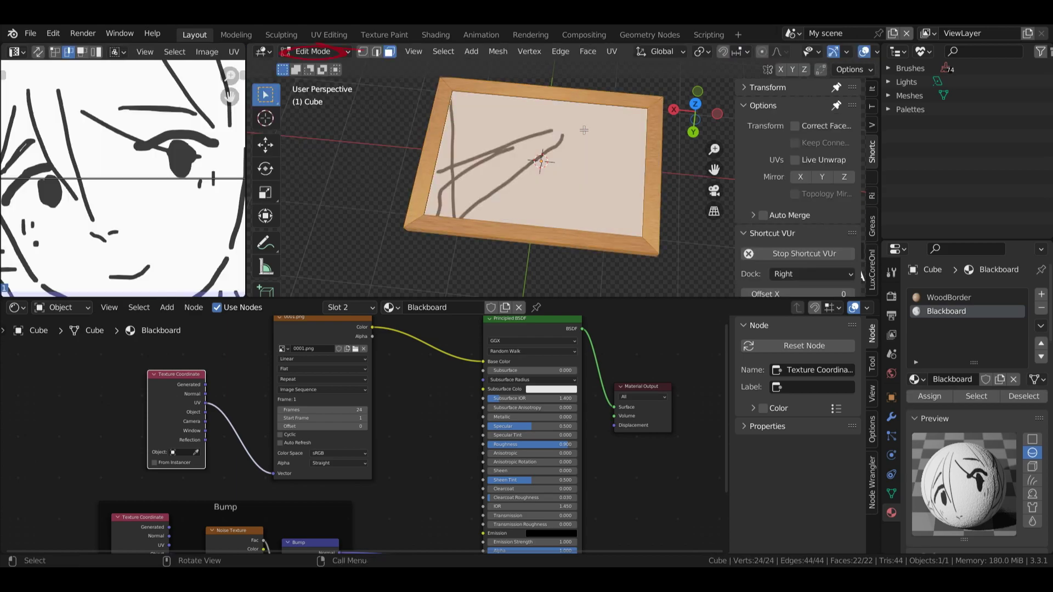
scroll(123, 179, "down", 5)
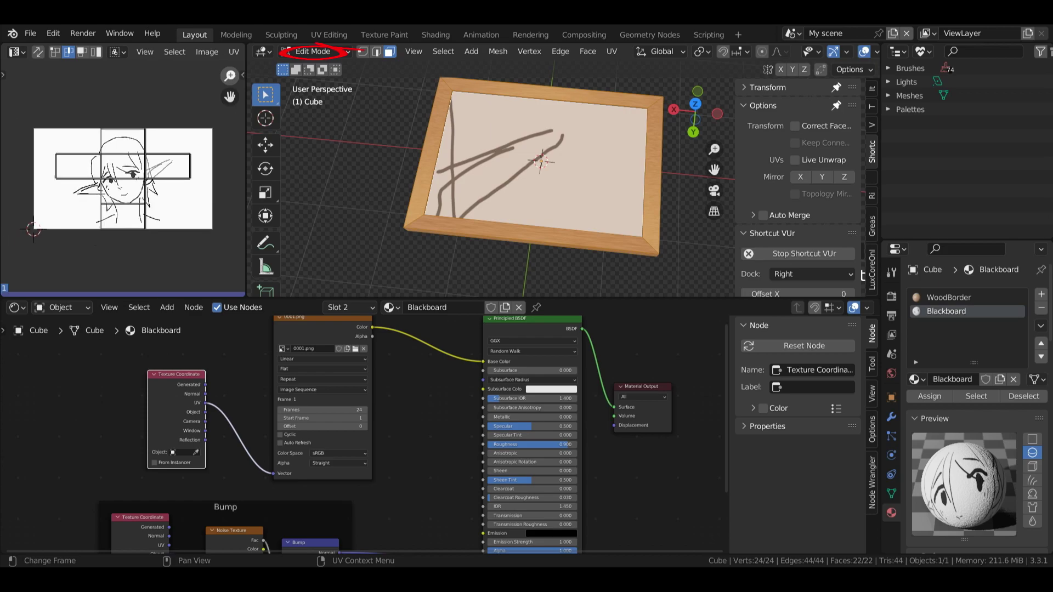
scroll(124, 179, "up", 1)
- Return to Object Mode and apply the cube's rotation and scale
key("Tab")
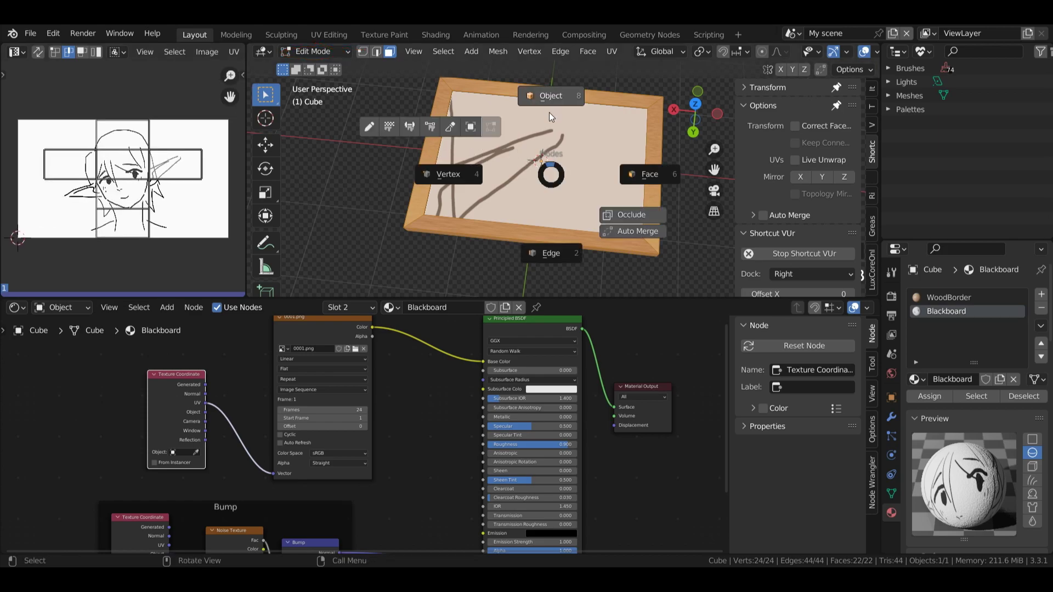
left_click(554, 104)
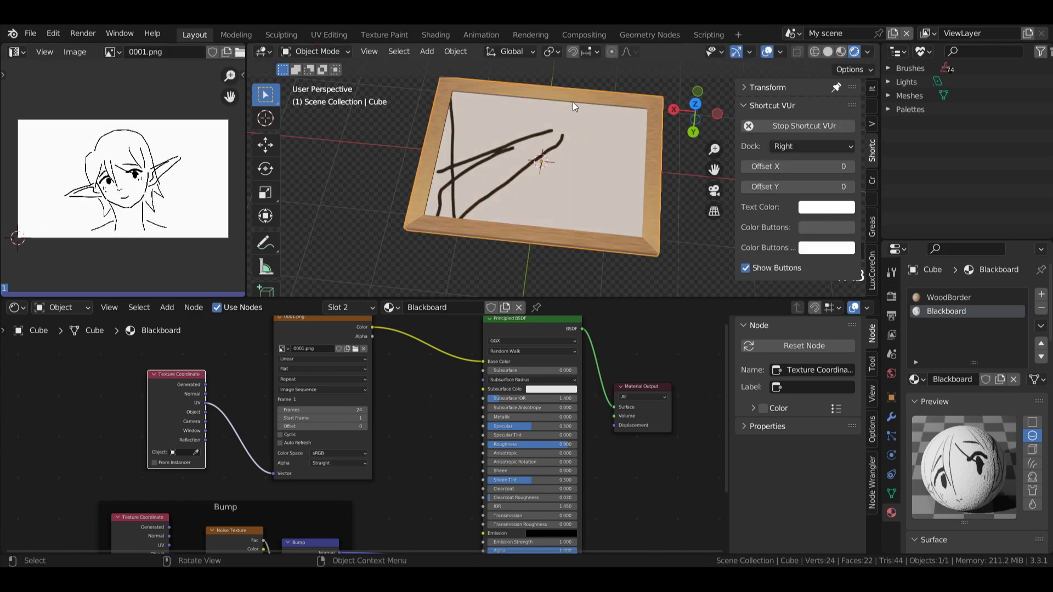
key("ctrl+a")
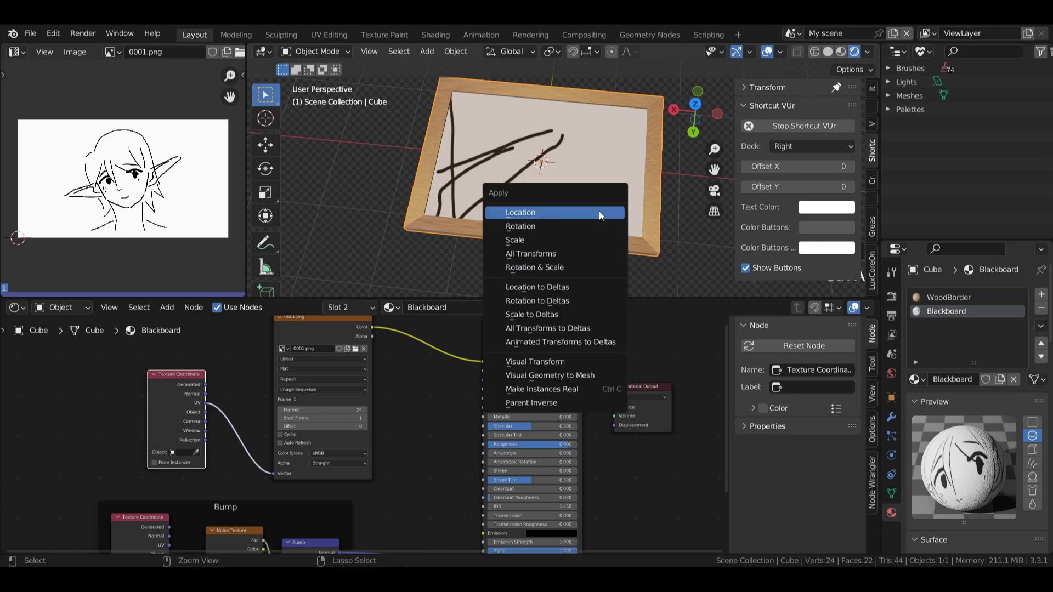
left_click(530, 238)
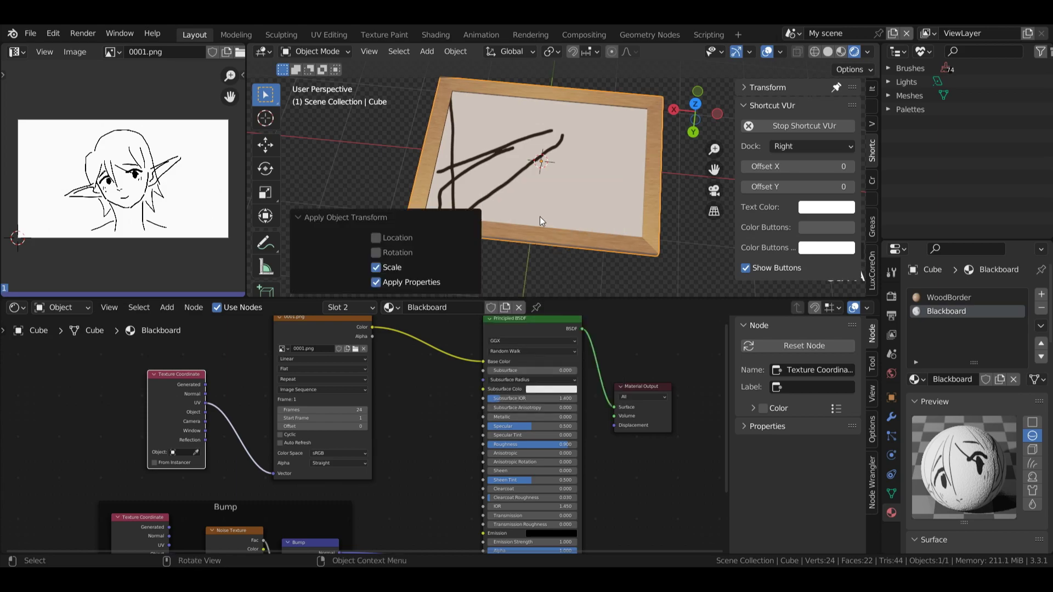
left_click(376, 253)
- Select the inner panel face in Edit Mode and unwrap it with Project from View from the top, using Scale to Bounds
key("Tab")
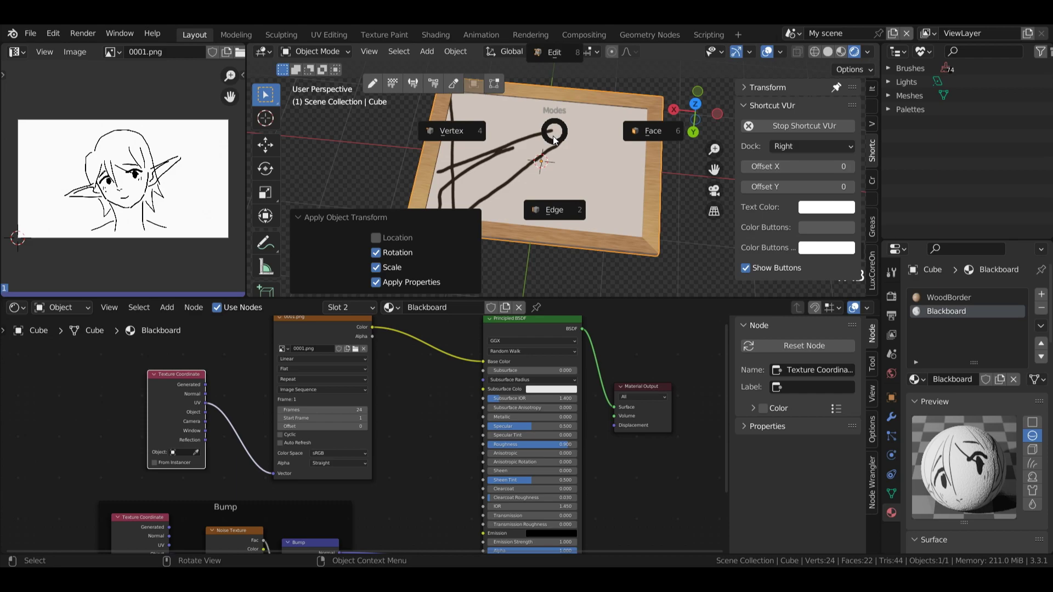
left_click(652, 131)
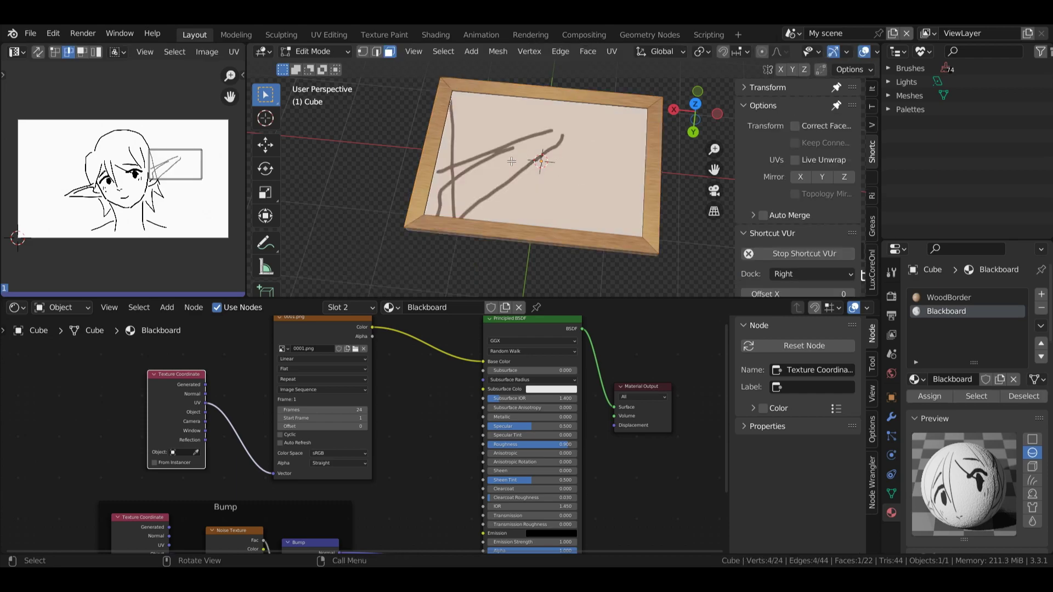
left_click_drag(711, 105, 703, 124)
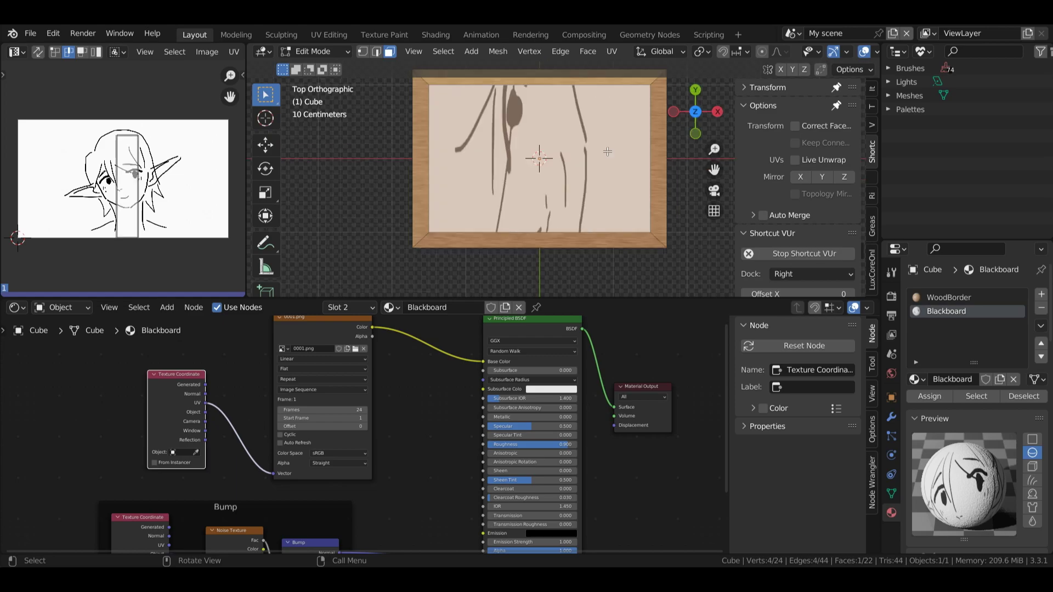
key("KP_7")
key("u")
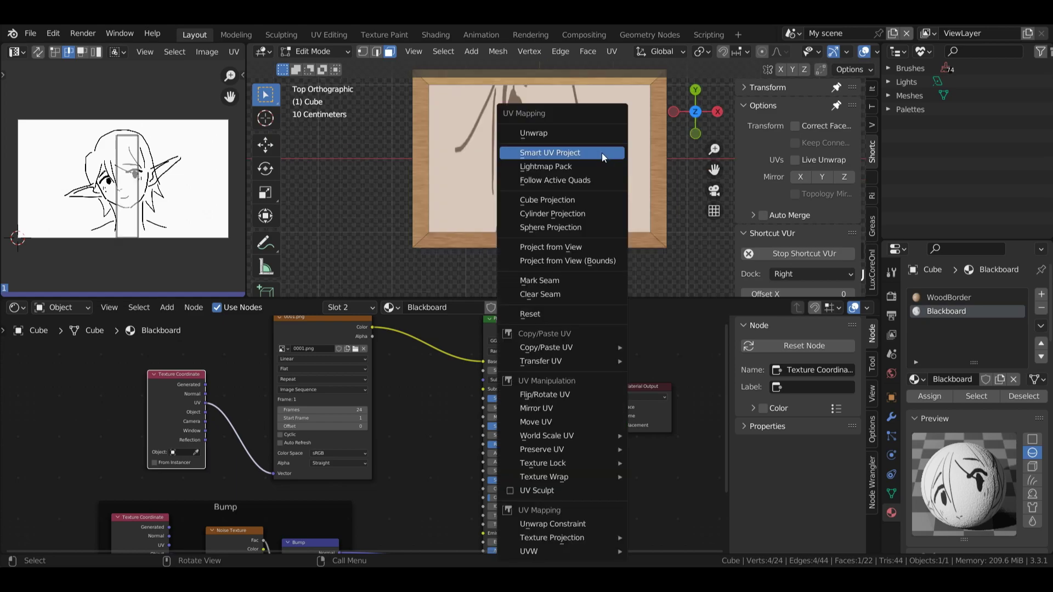
left_click(575, 248)
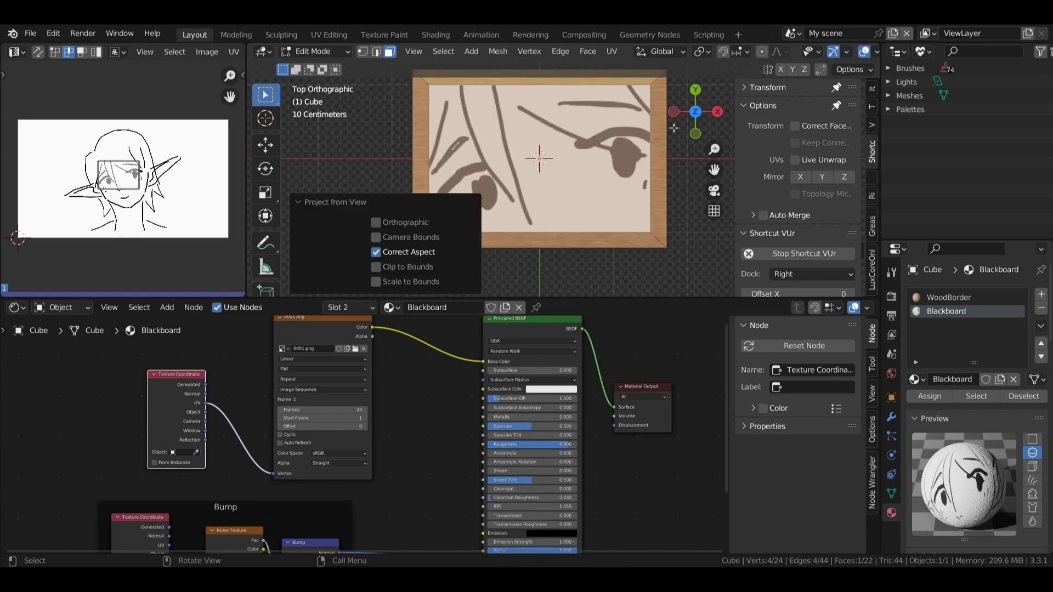
left_click(375, 281)
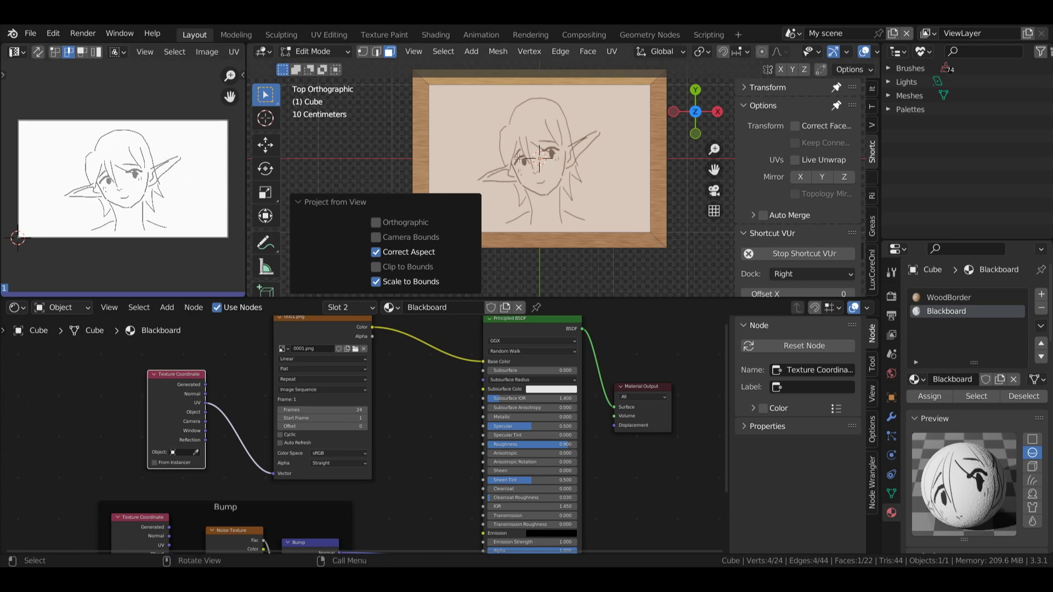
- Narrow the panel's UV island along the X axis to correct the drawing's proportions
left_click(125, 139)
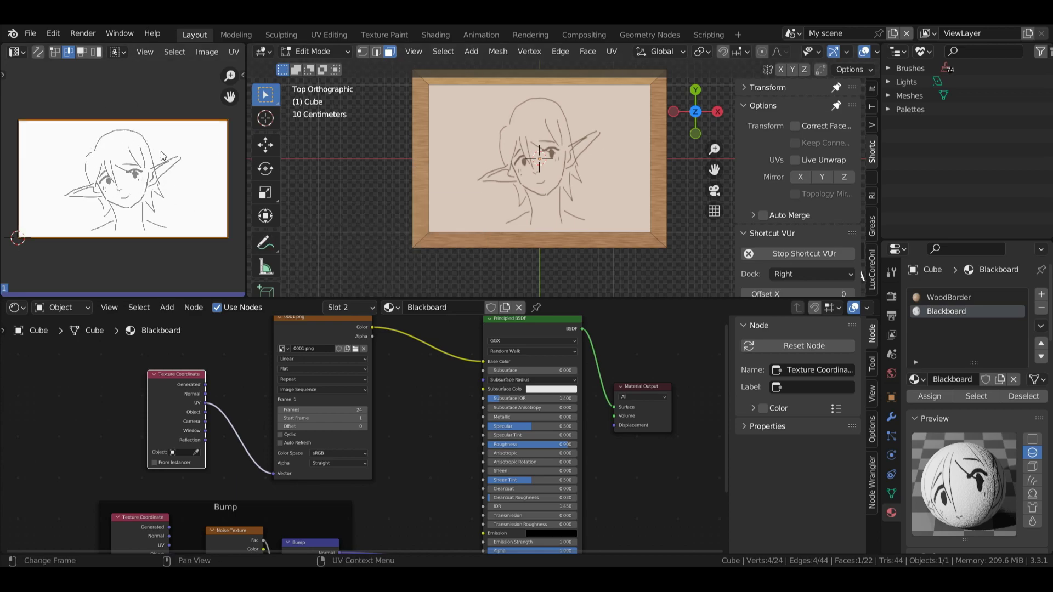
key("s")
key("x")
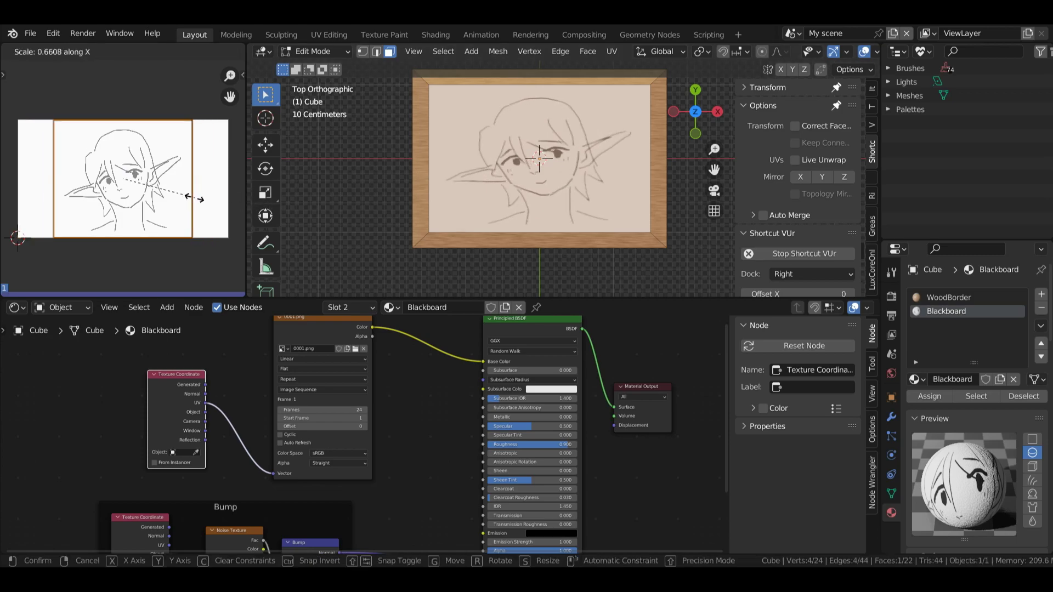
left_click(216, 196)
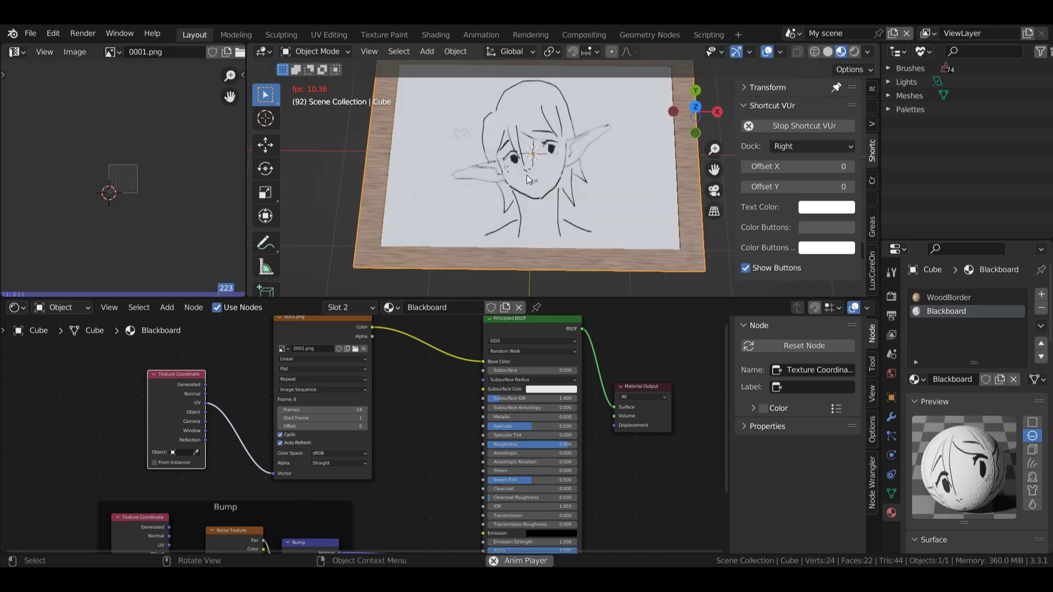
- Step forward frame by frame to frame 212 to examine the image sequence on the panel, and save the file
left_click_drag(687, 111, 601, 167)
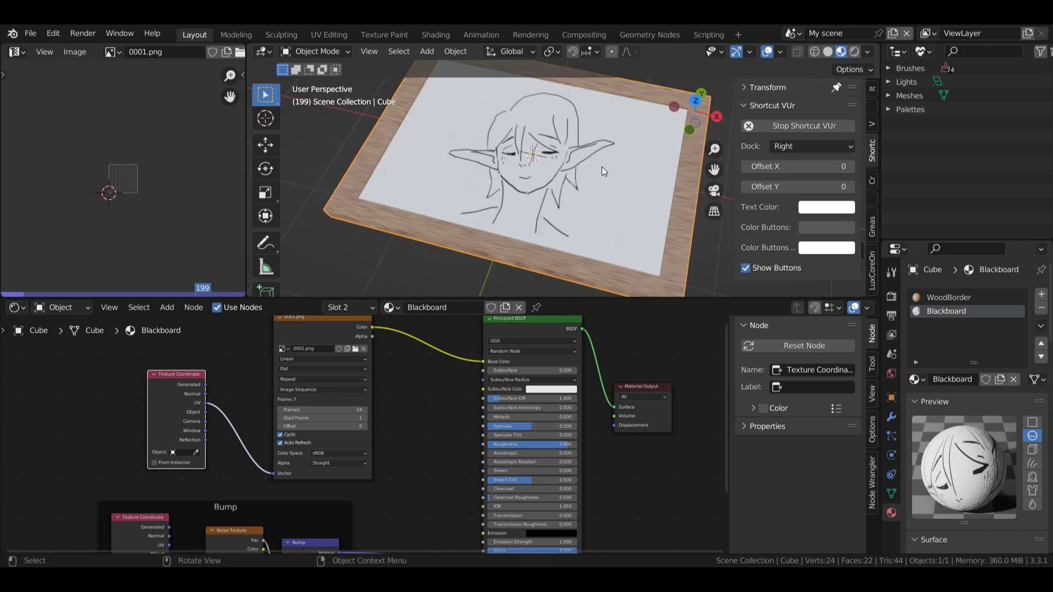
key("Right")
key("Right")
key("Right")
key("Right")
key("Right")
key("Right")
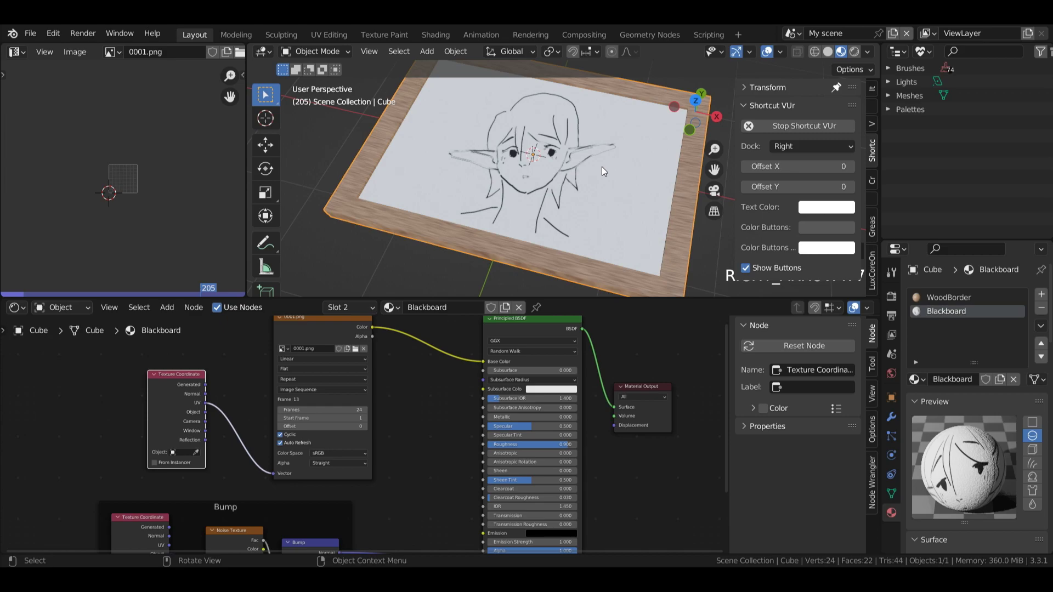
key("Right")
key("Right")
key("Right")
key("Right")
key("Right")
key("Right")
key("Right")
key("ctrl+s")
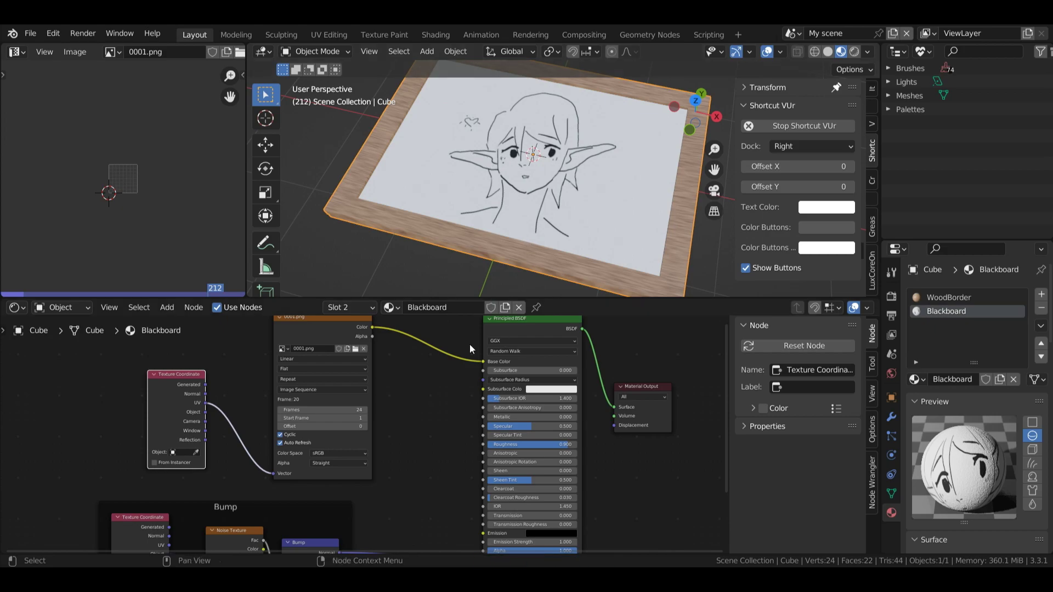
- Insert an Invert node between the Image Texture's Color output and the Principled BSDF's Base Color
left_click_drag(309, 336, 293, 342)
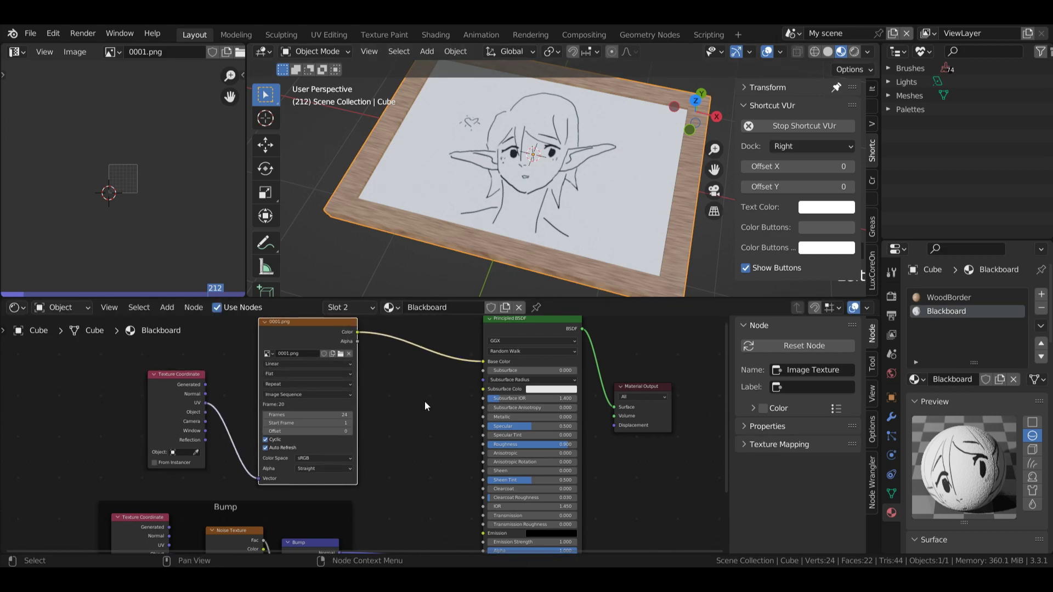
key("shift+a")
left_click(415, 378)
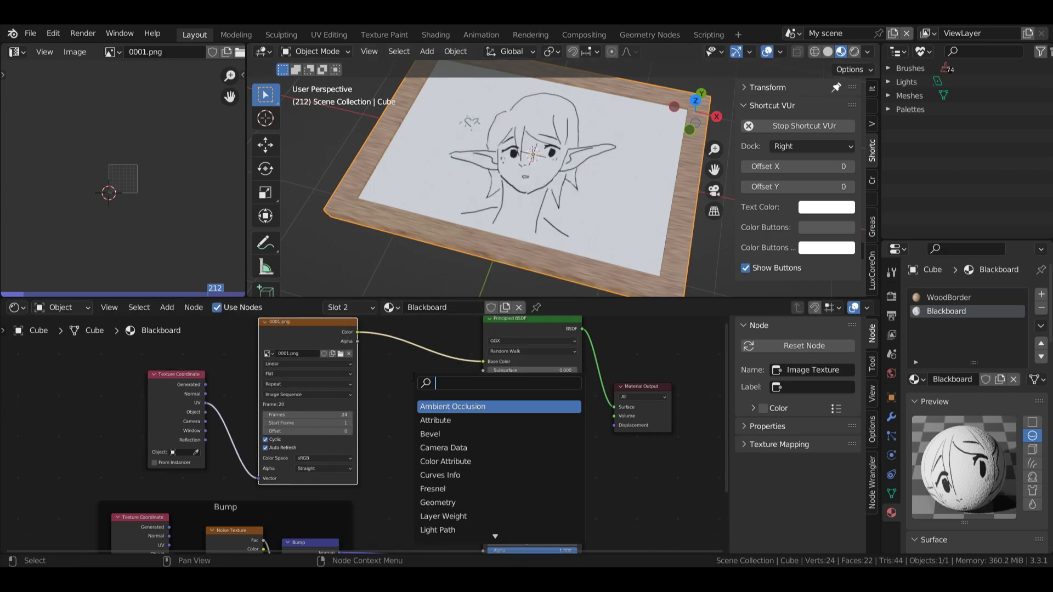
type("inv")
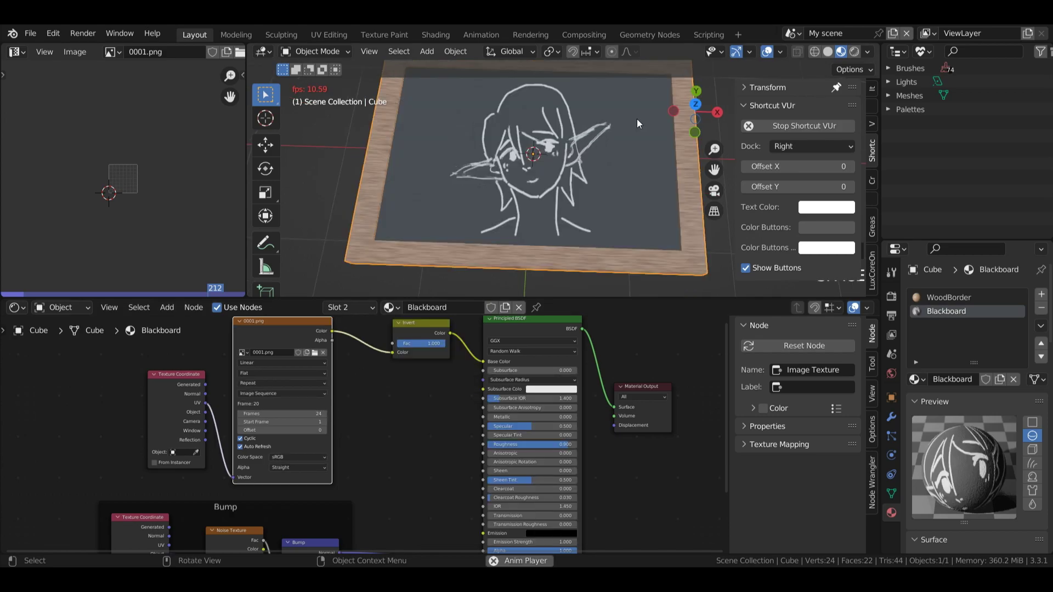
- Stop the animation playback and save the blend file
key("space")
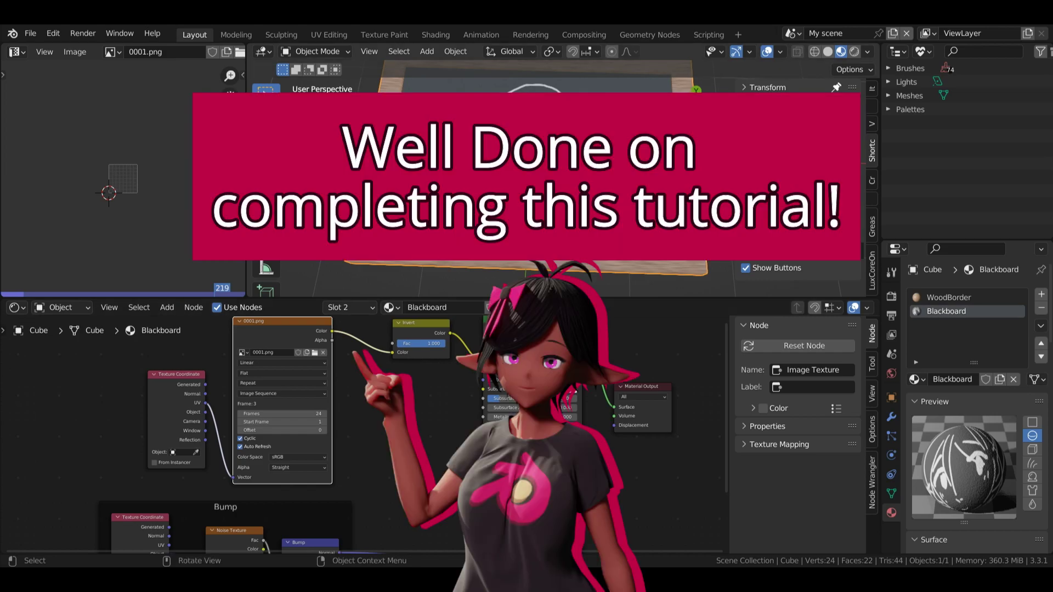
key("ctrl+s")
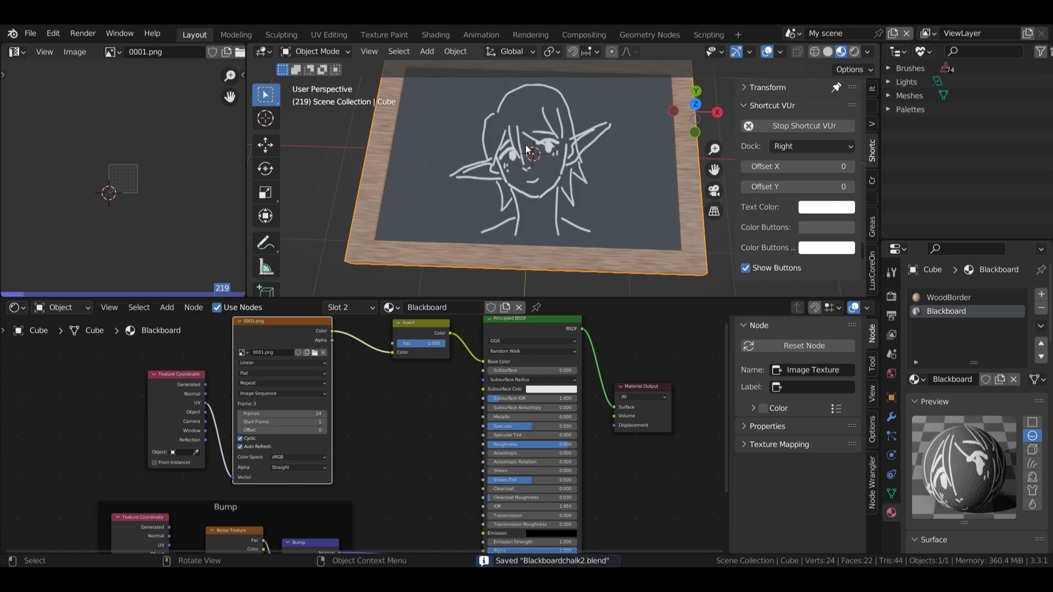